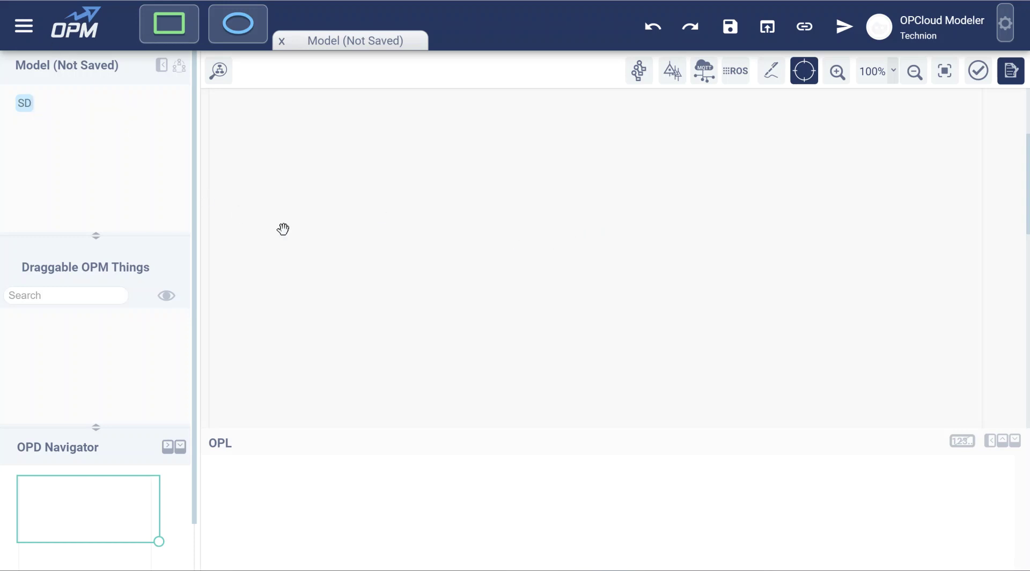
- Load the global example model "Country From Name Guessing System" from the Model Calculations folder
click(23, 27)
click(24, 231)
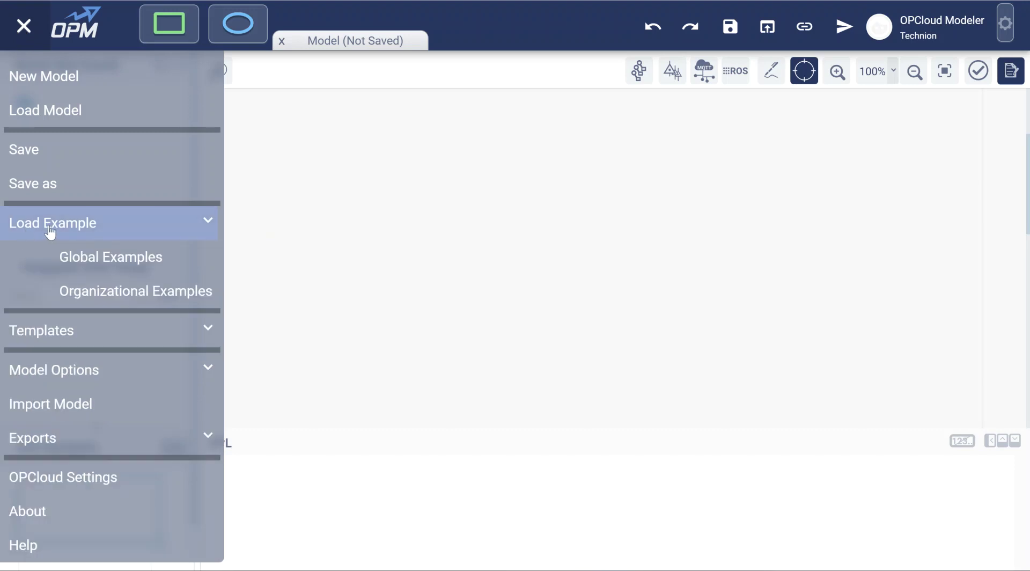
click(100, 261)
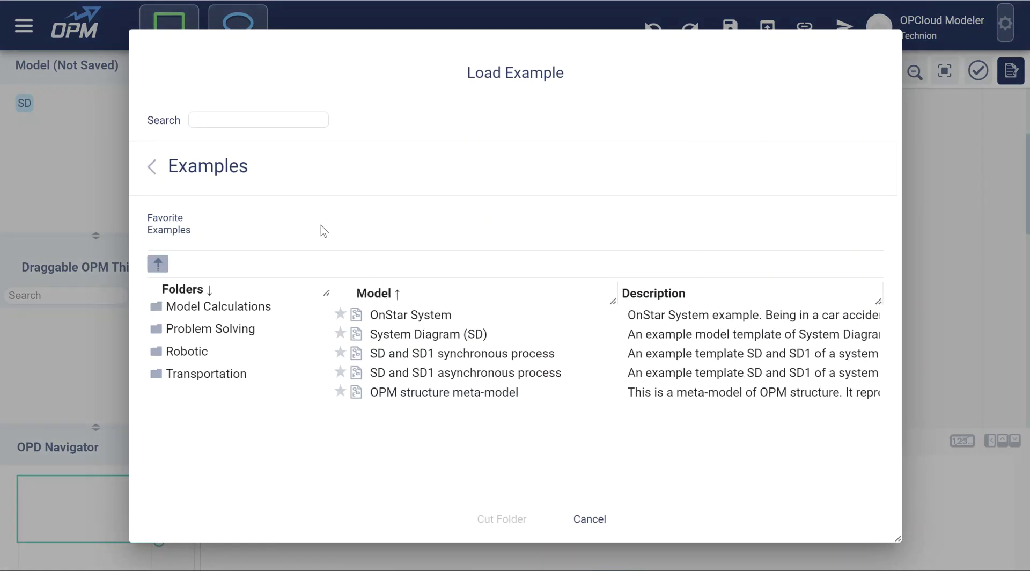
click(245, 310)
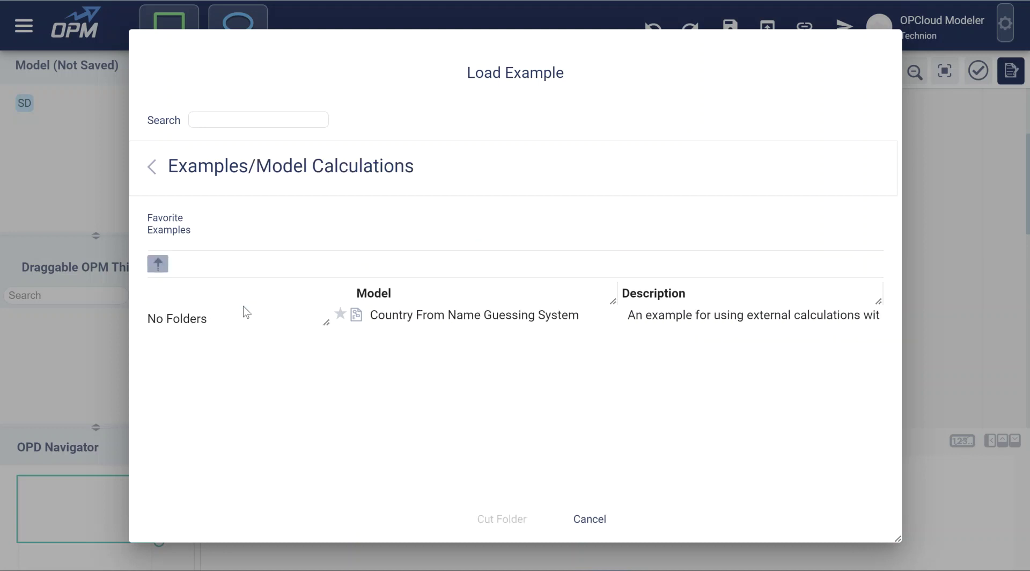
click(418, 321)
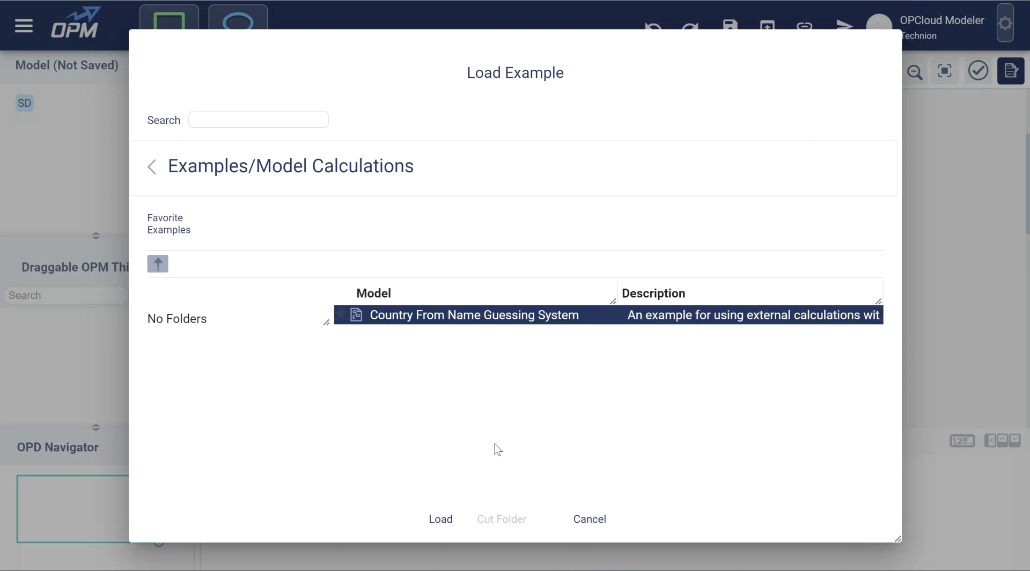
click(441, 519)
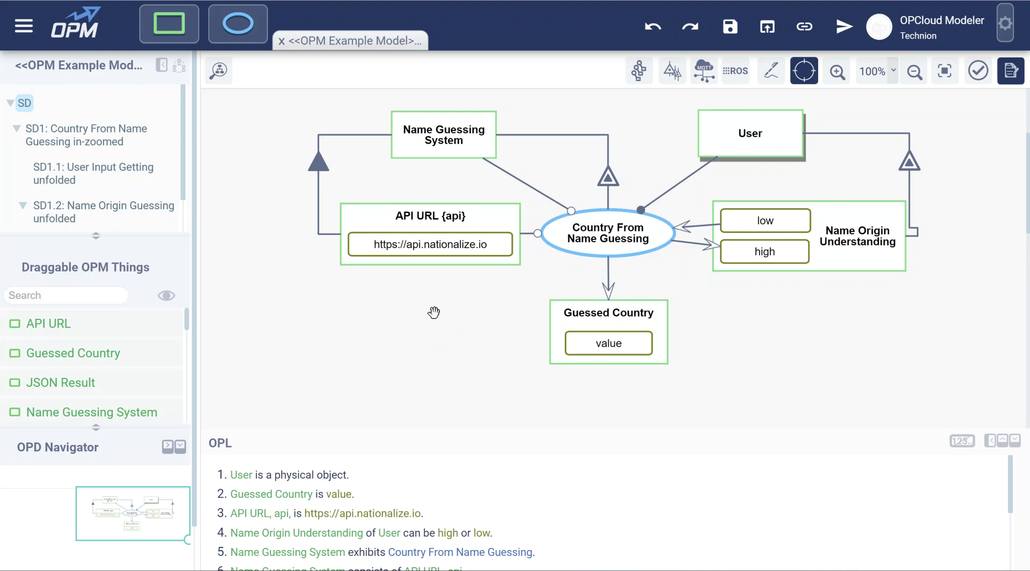
- Examine Name Guessing System, User and the Country From Name Guessing process with its related OPL sentences in the SD diagram
click(446, 139)
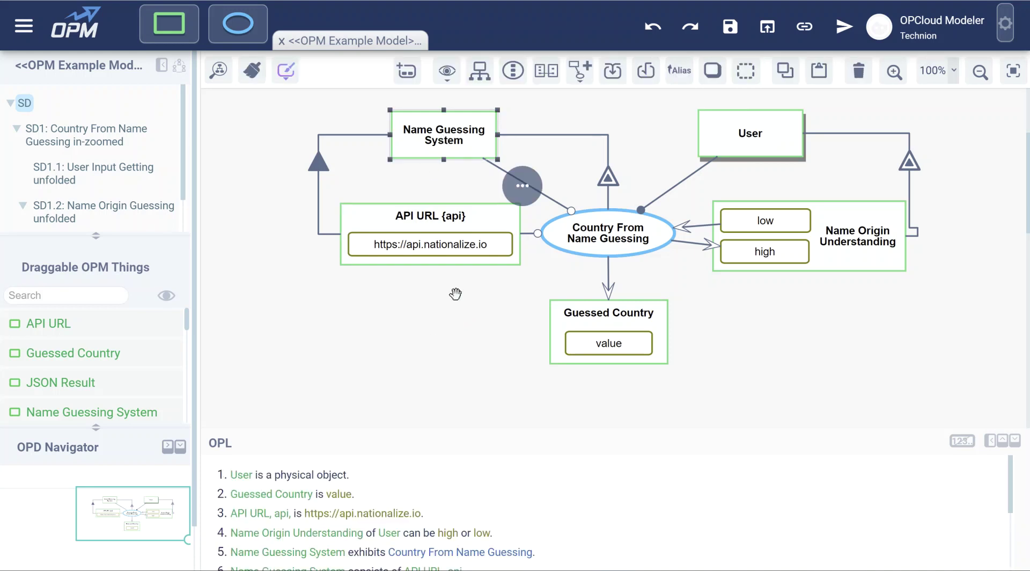
click(603, 235)
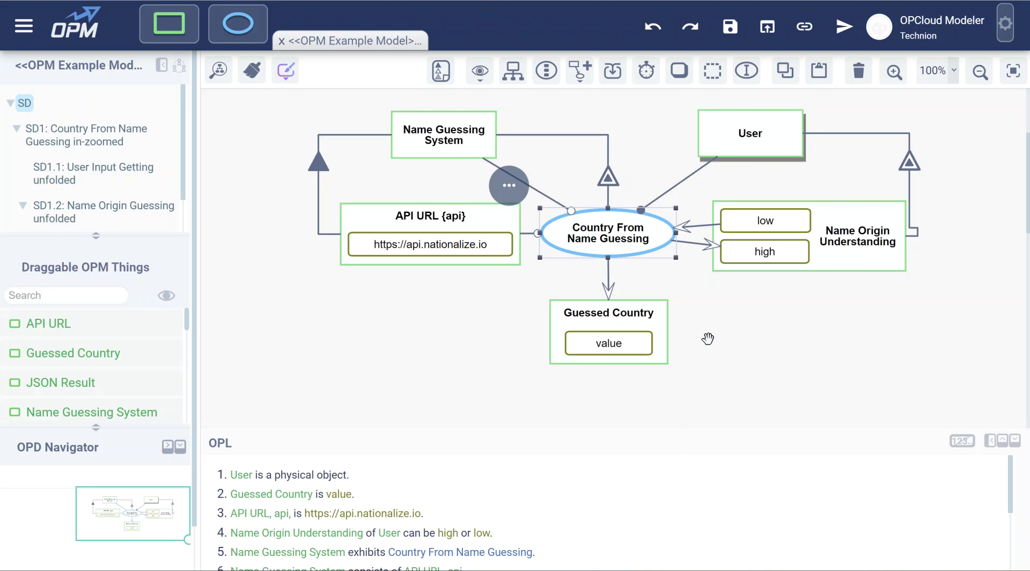
click(747, 133)
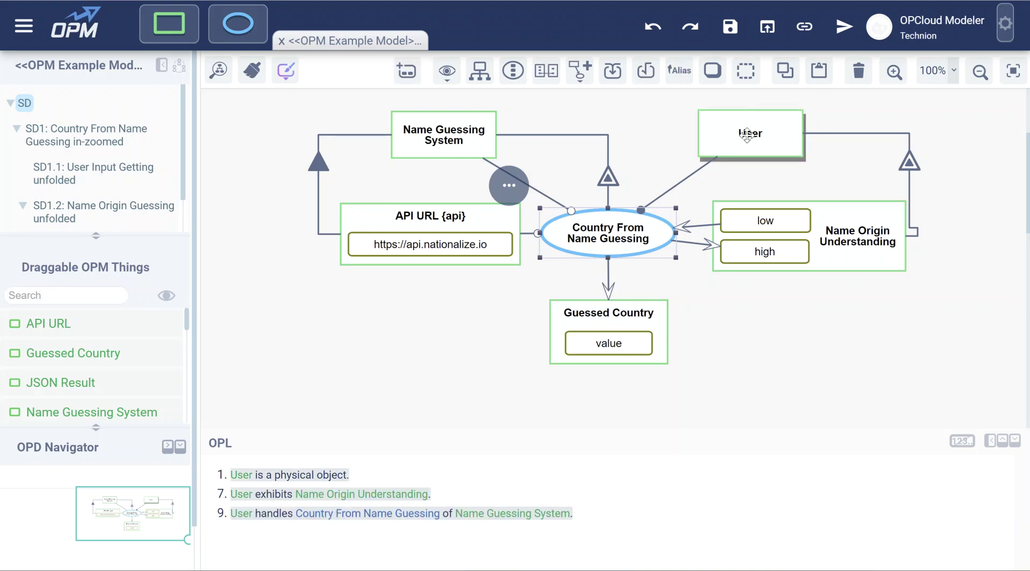
click(786, 333)
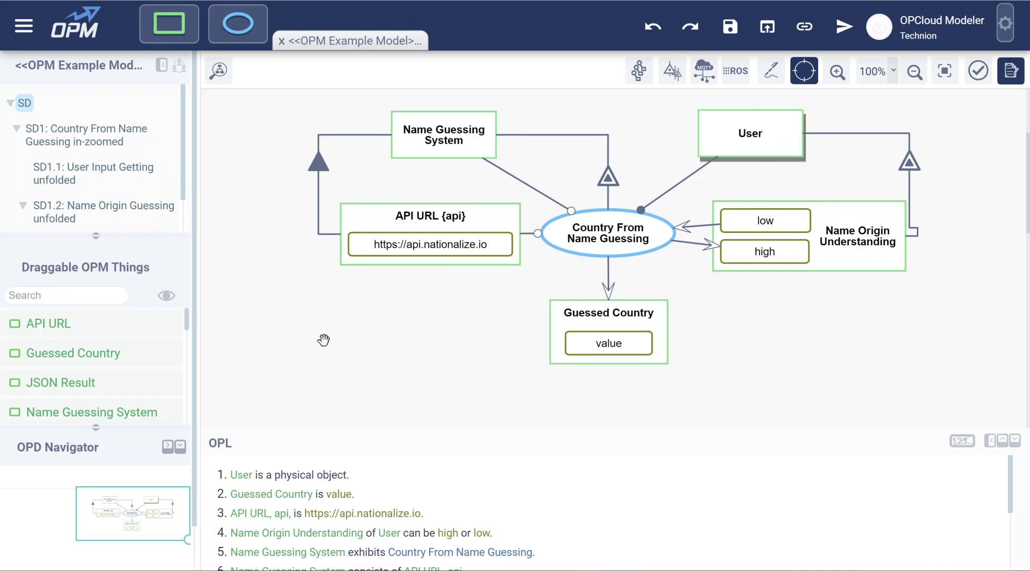
click(591, 239)
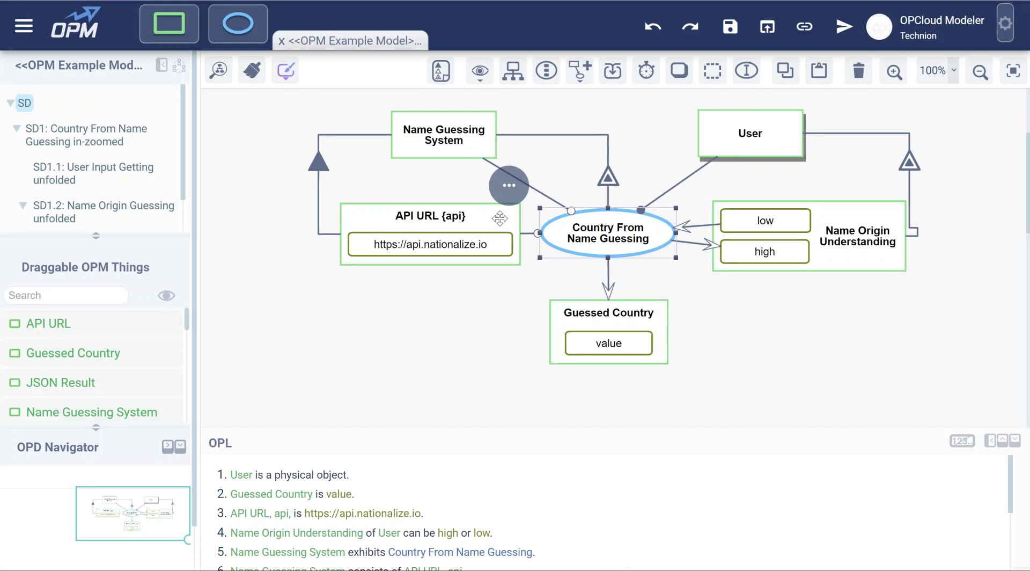
click(617, 246)
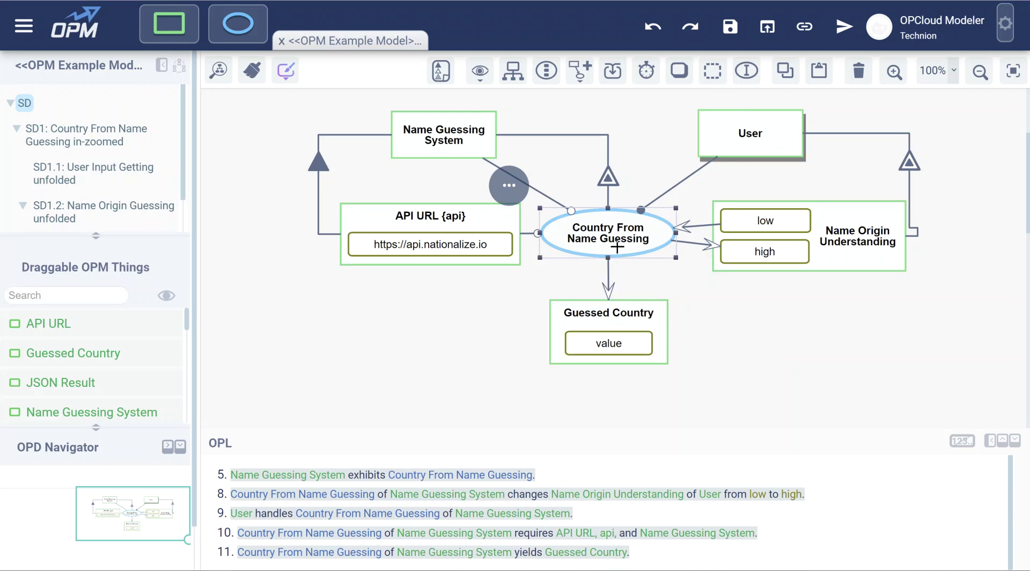
- Open the SD1 in-zoomed diagram of Country From Name Guessing and examine User and the User Input Getting process
click(66, 139)
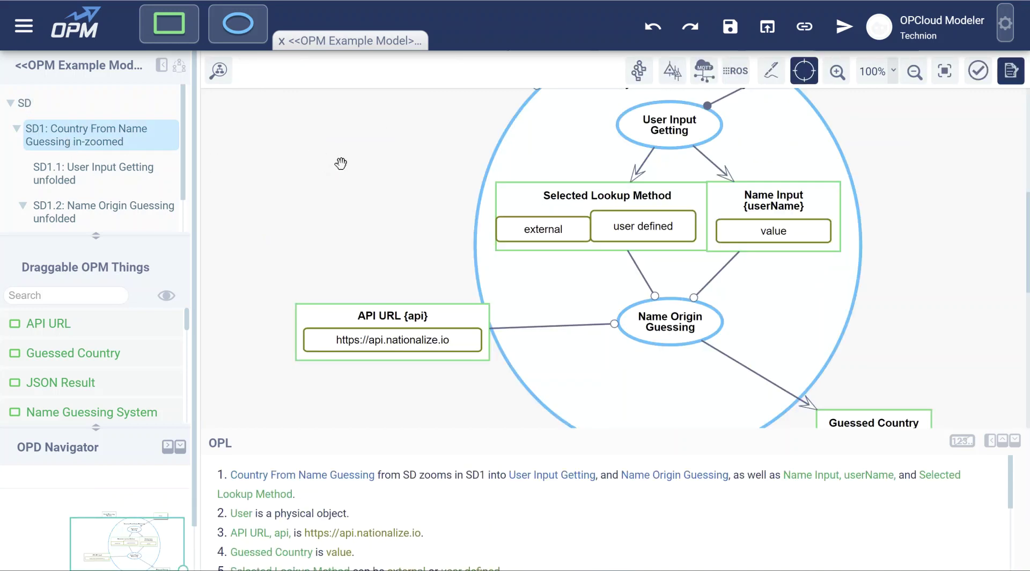
drag(398, 157, 317, 202)
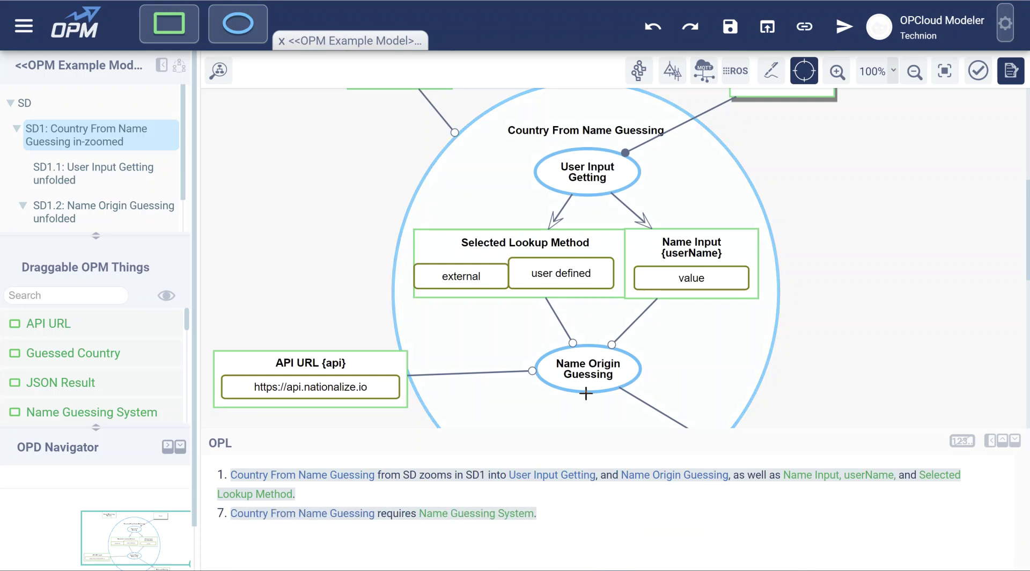
drag(814, 202, 815, 278)
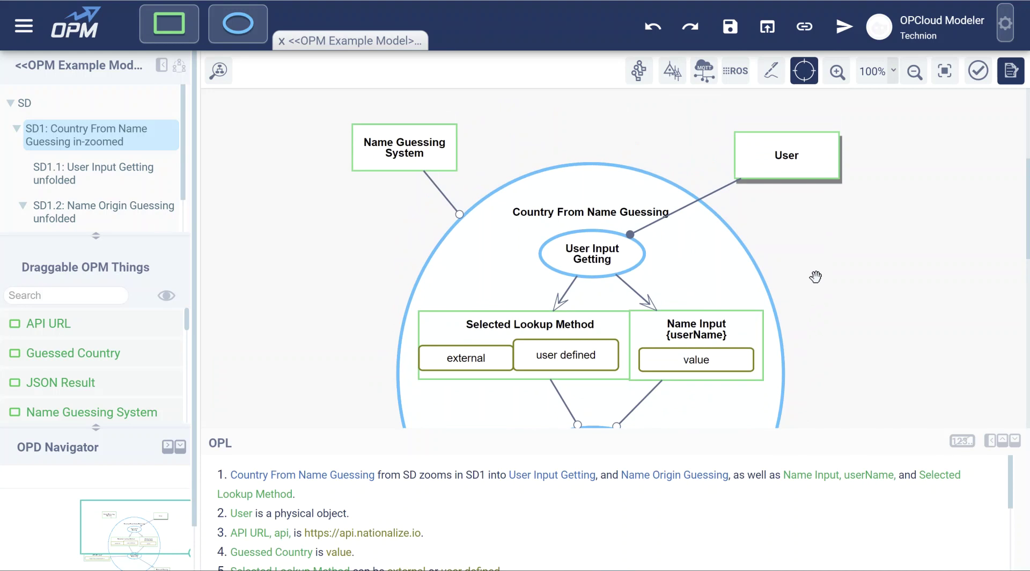
click(791, 156)
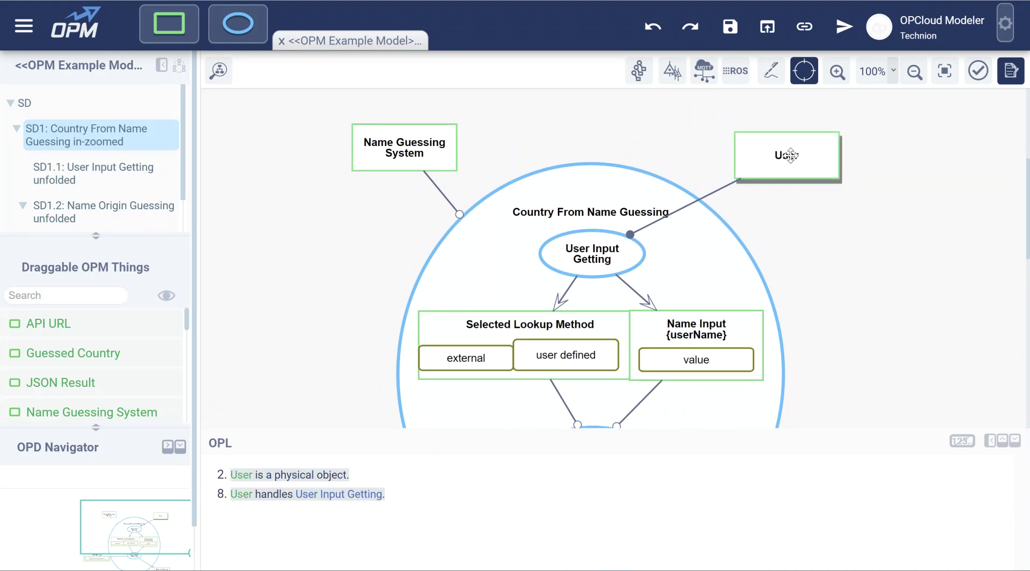
click(599, 259)
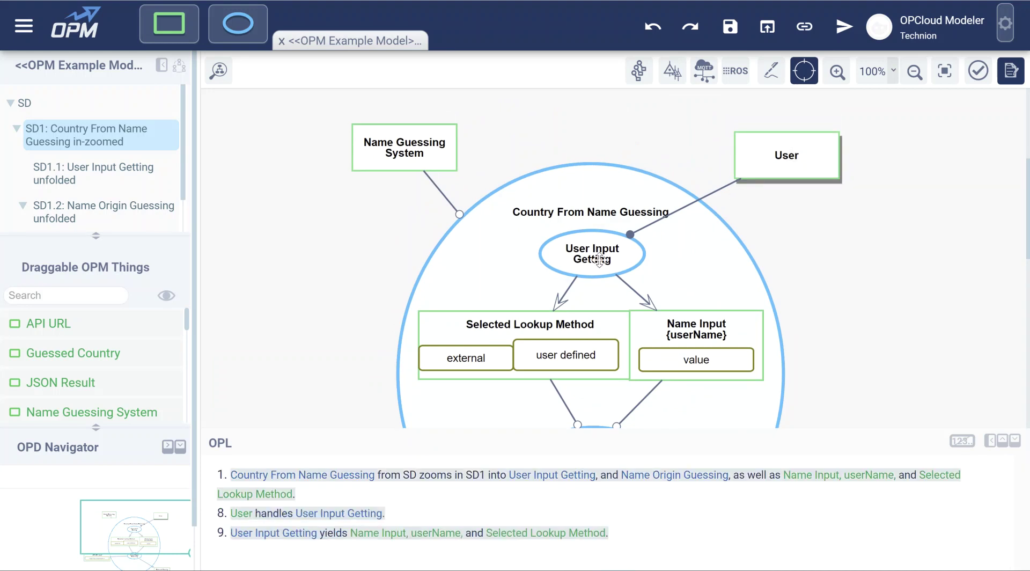
- Nudge the Name Input object slightly to the right inside the Country From Name Guessing process
scroll(588, 256, down, 1)
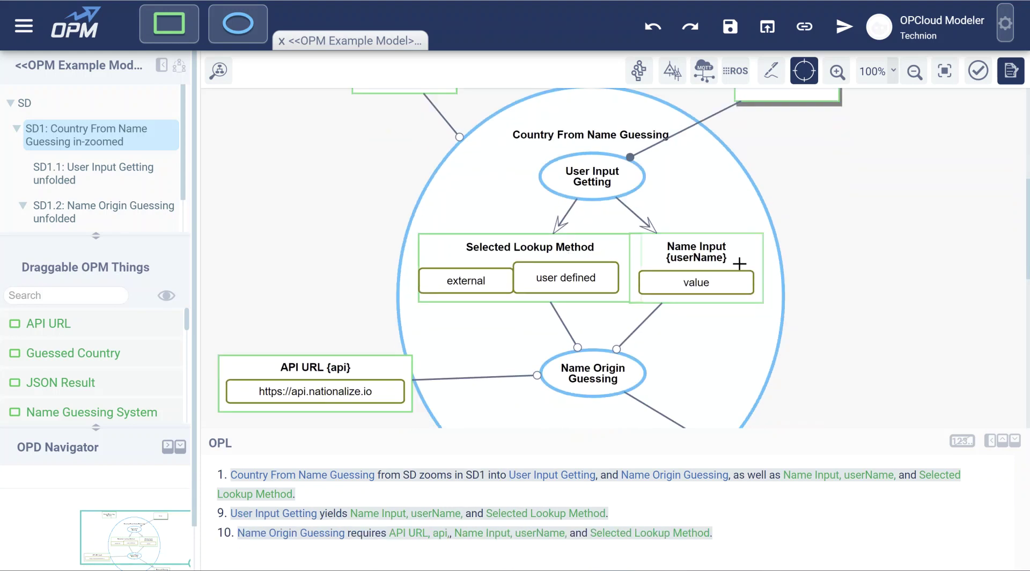
drag(712, 256, 725, 258)
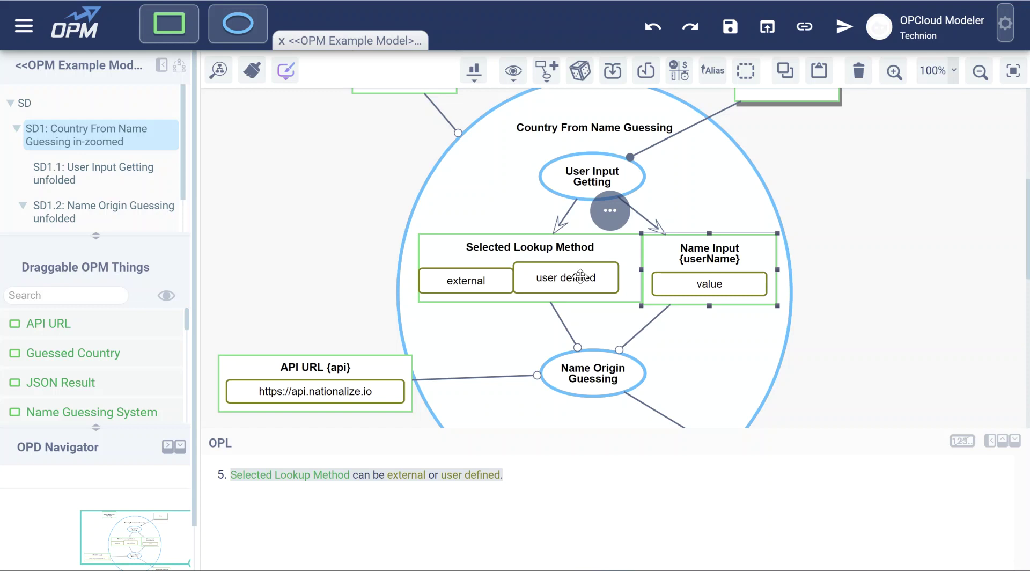
- Examine the Name Origin Guessing process, its inputs and its result link to the Guessed Country object
scroll(584, 276, down, 2)
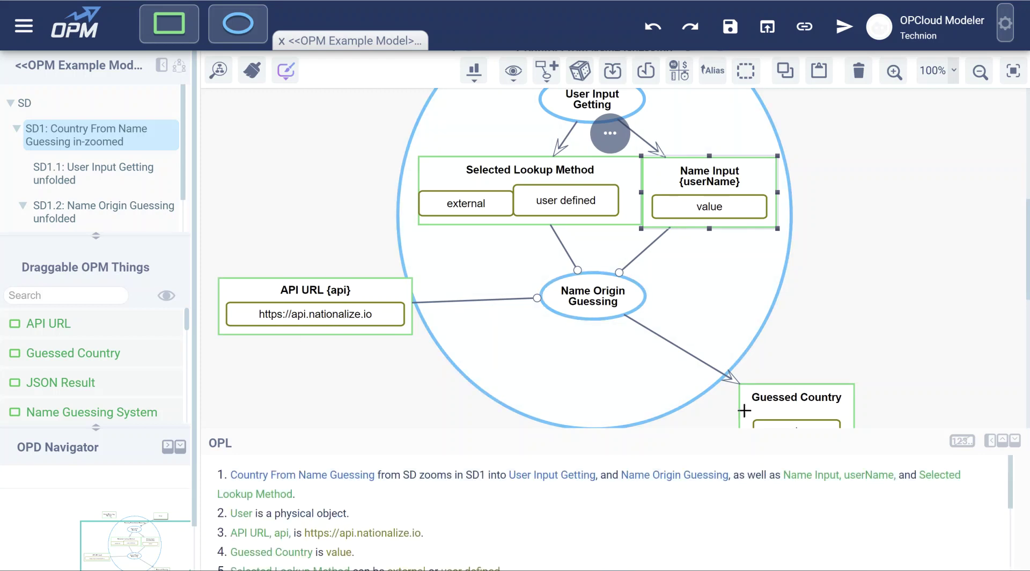
scroll(751, 332, down, 3)
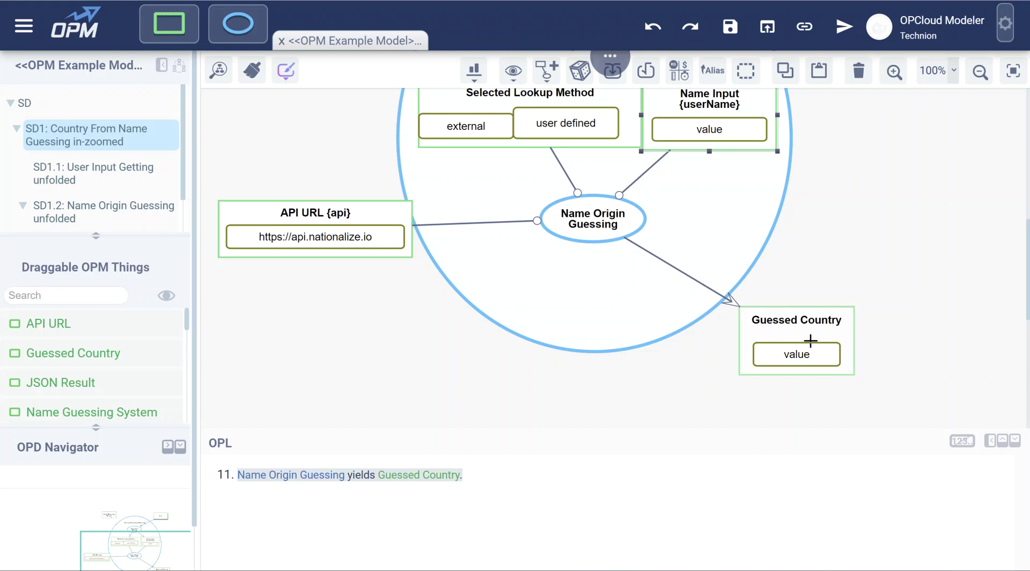
scroll(697, 354, up, 3)
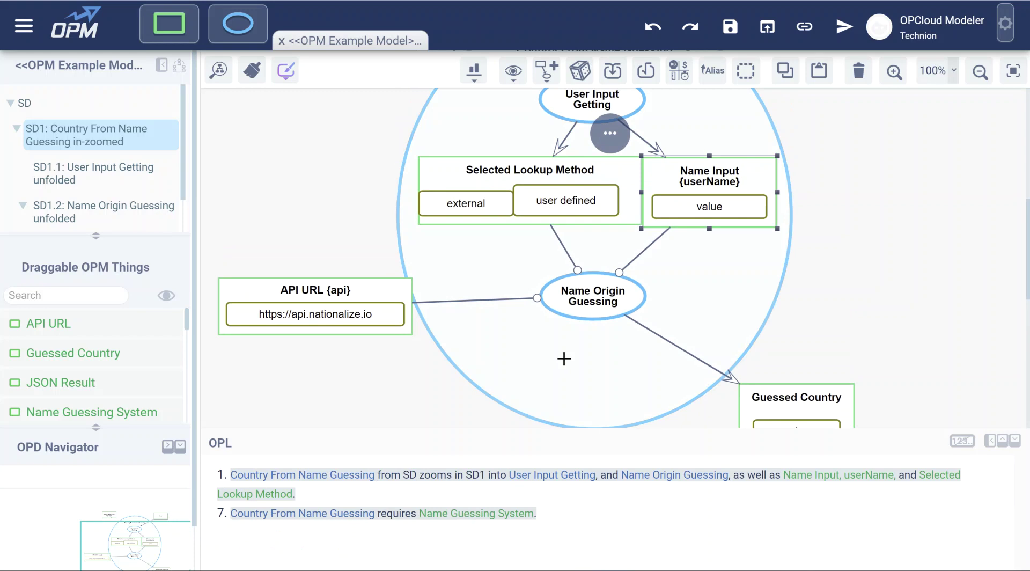
scroll(579, 363, up, 3)
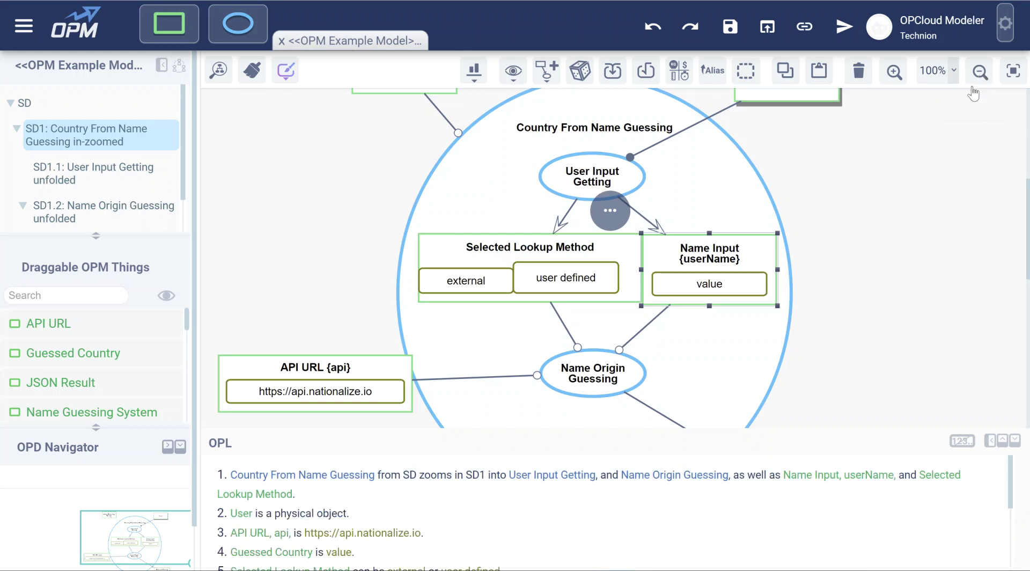
- Reduce the diagram zoom to 80% and show the unfold view of the User Input Getting process
click(891, 166)
click(914, 74)
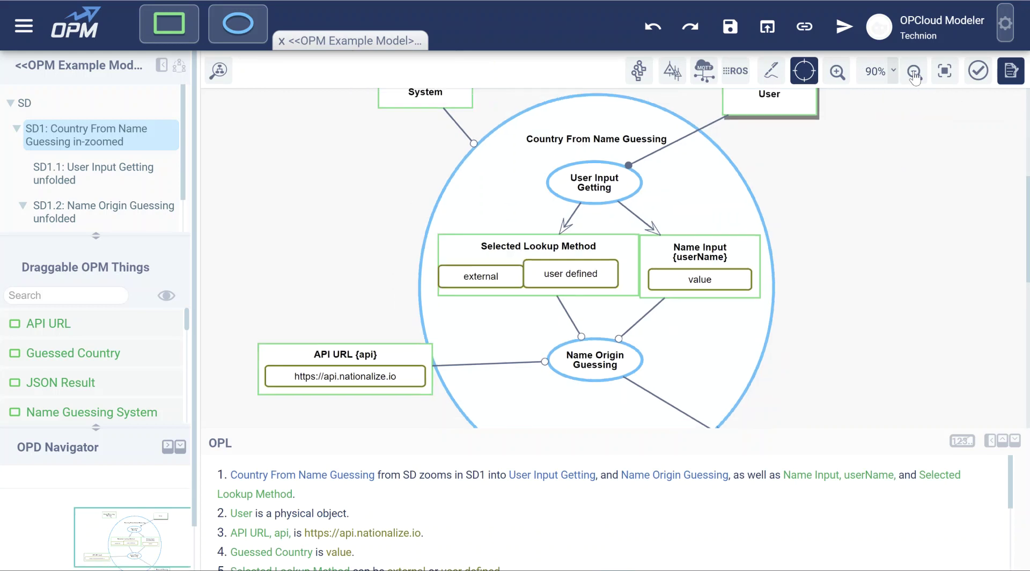
click(914, 74)
scroll(814, 211, down, 1)
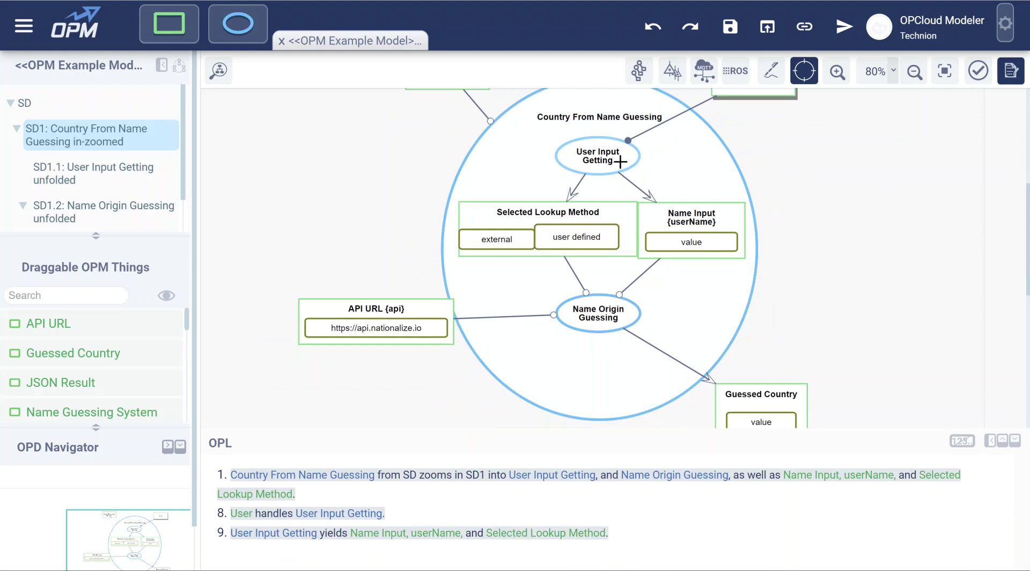
click(587, 154)
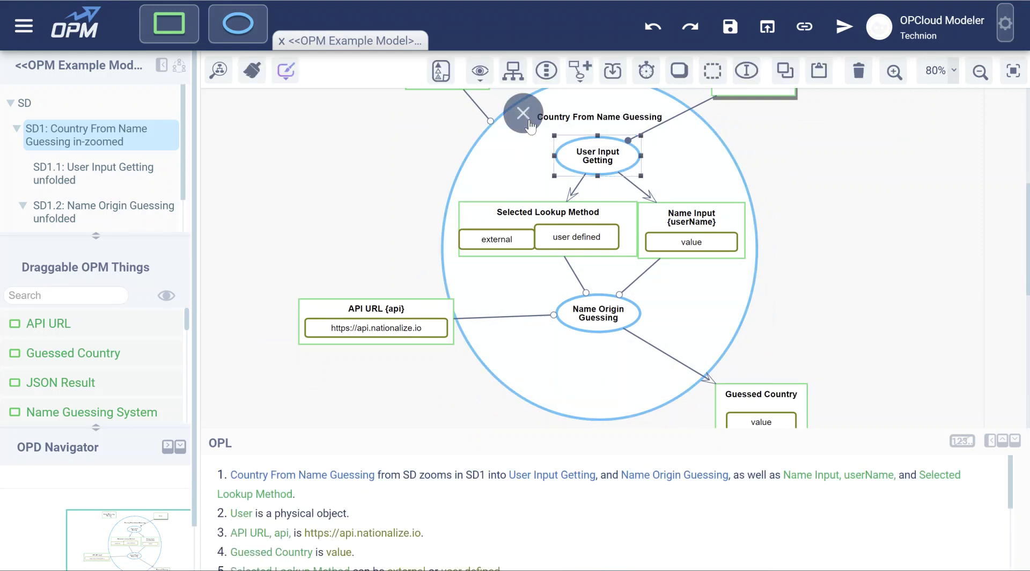
click(523, 112)
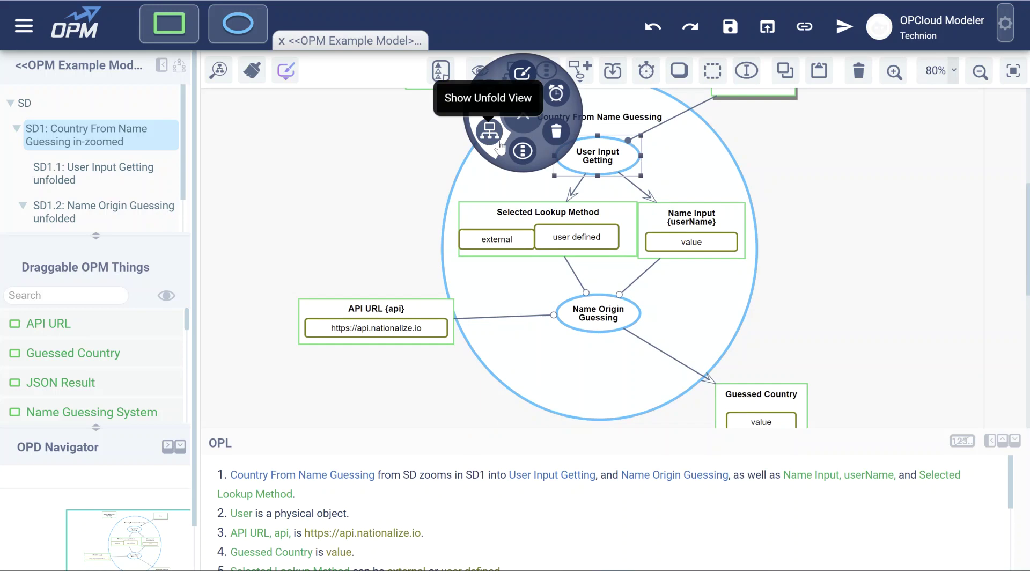
mouse_move(491, 150)
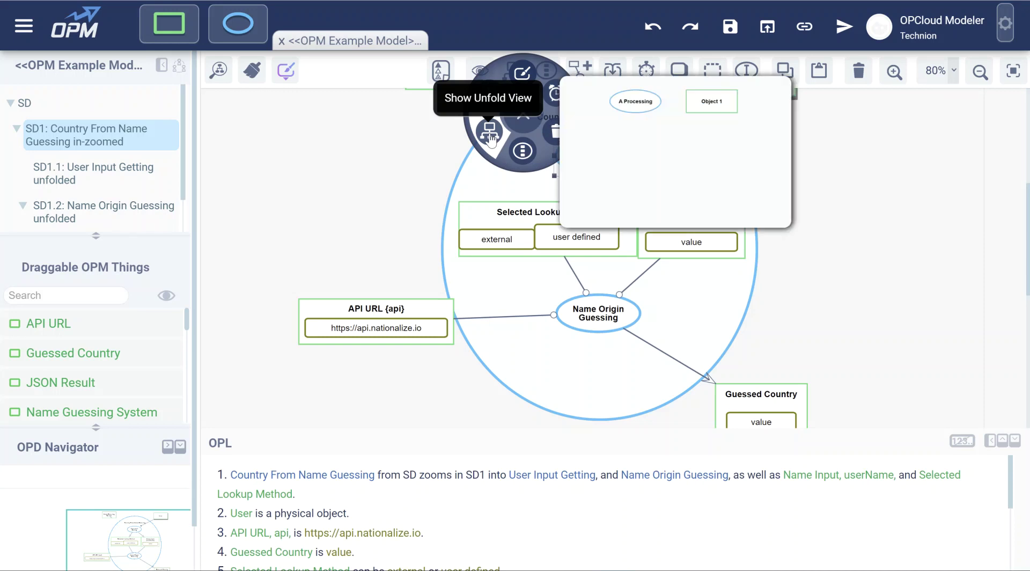
click(489, 135)
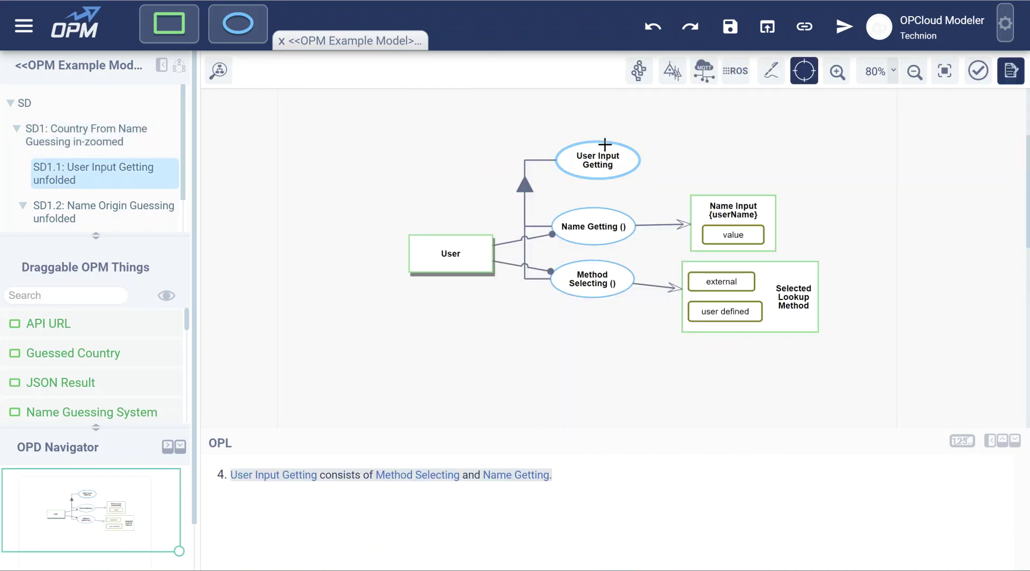
- Inspect the Name Getting and Method Selecting subprocesses and the User object that handles them
mouse_move(606, 229)
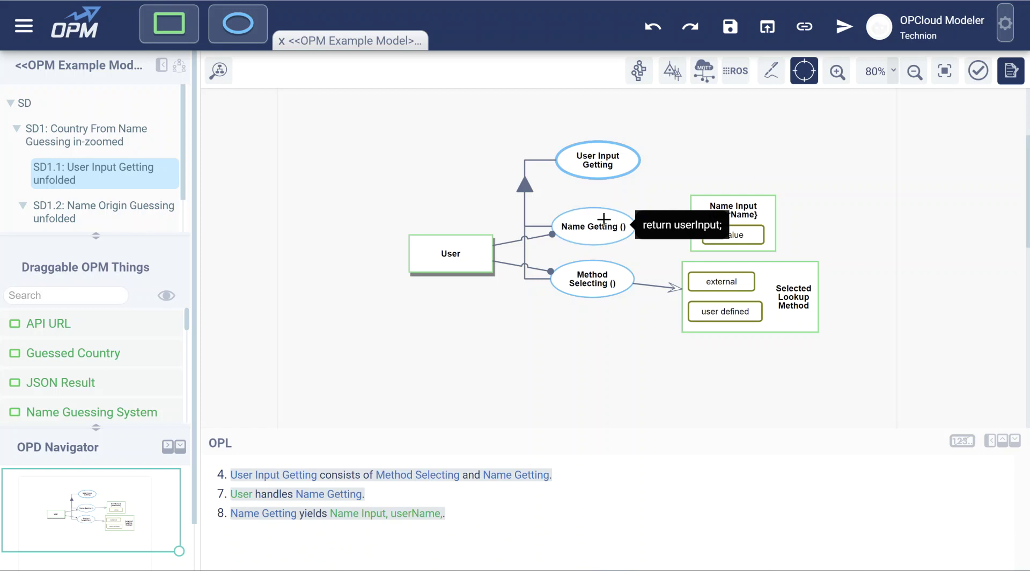
mouse_move(609, 282)
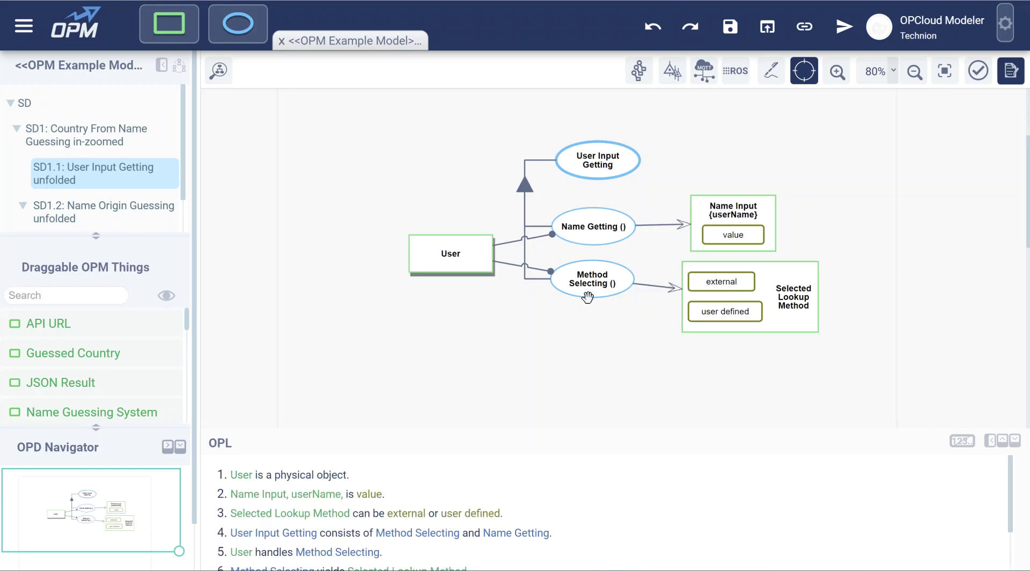
mouse_move(439, 257)
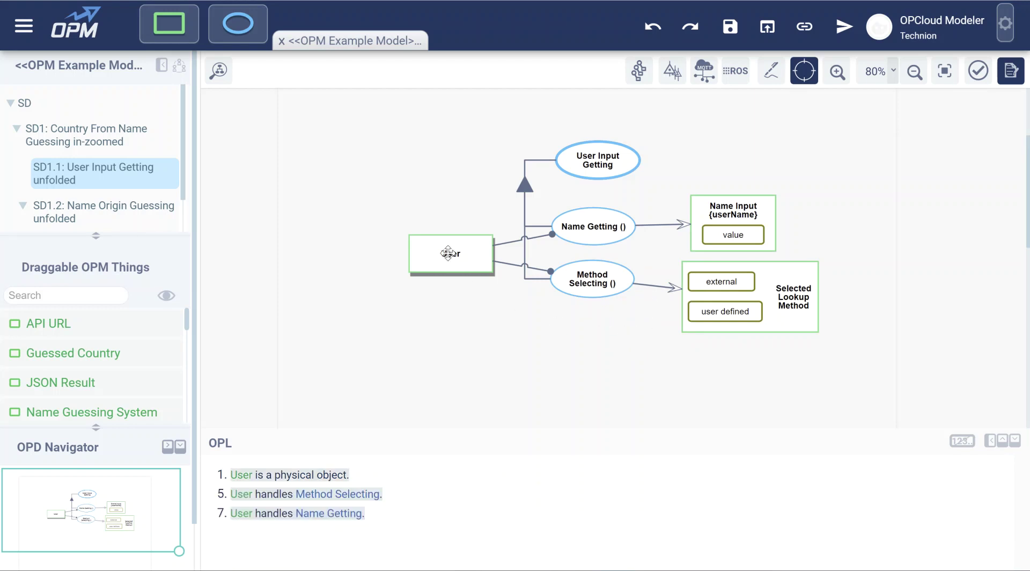
- Open the user-defined function code of the Name Getting process and highlight the userInput variable in its declaration
click(587, 225)
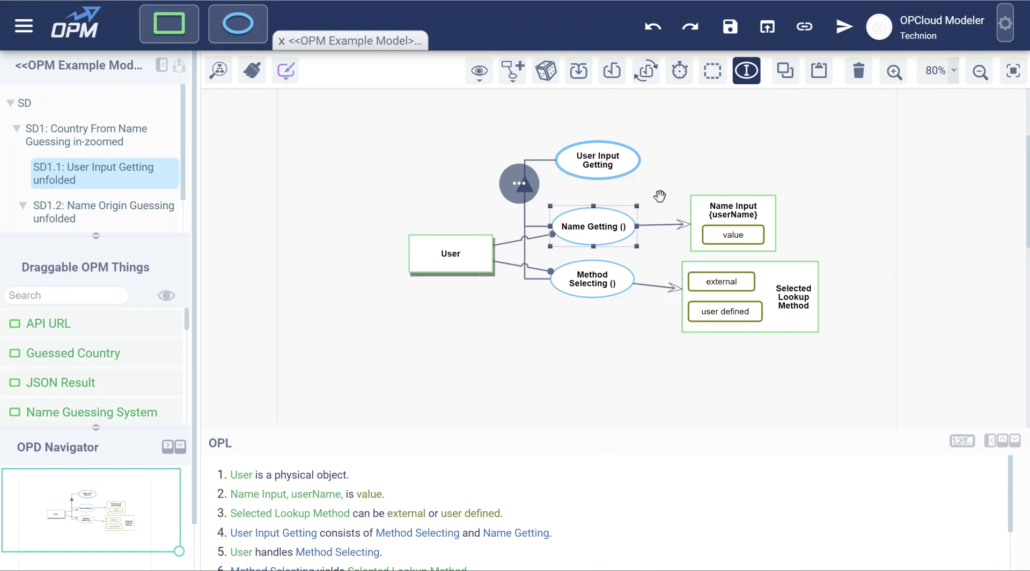
mouse_move(604, 225)
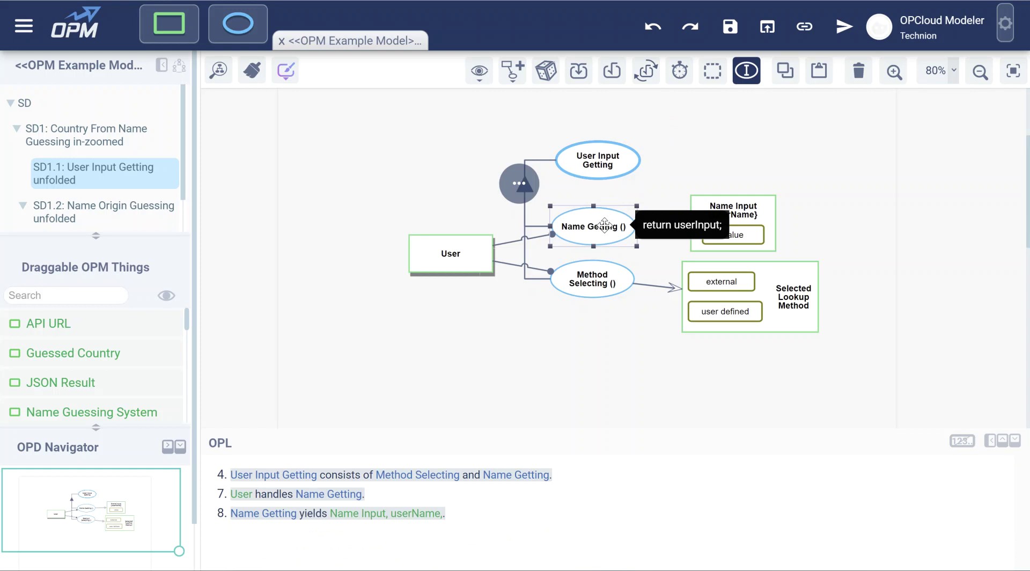
click(646, 74)
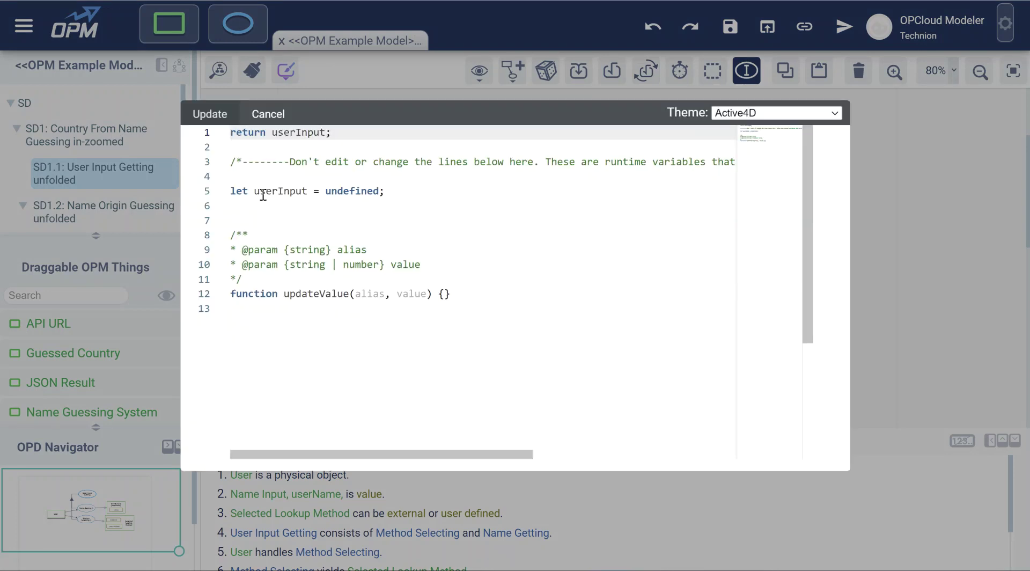
drag(255, 192, 308, 192)
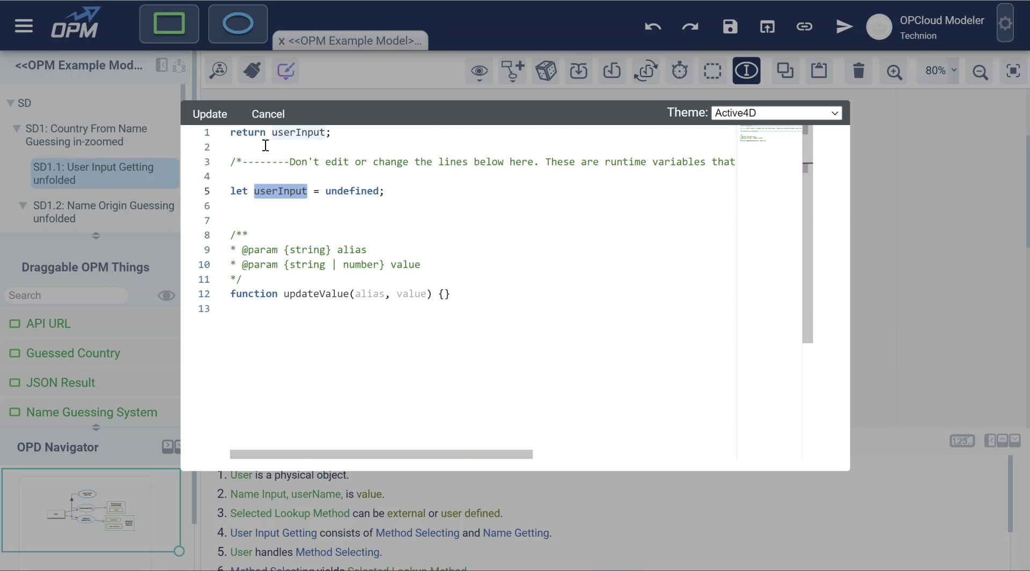
- Close the Name Getting code, review the user-defined function code of the Method Selecting process, and close it without changes
click(266, 113)
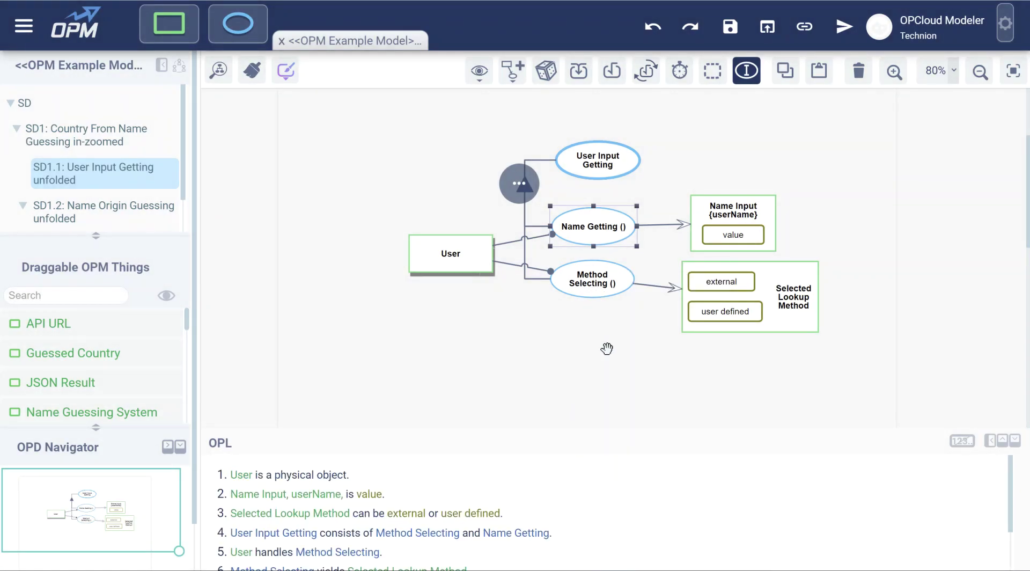
click(592, 278)
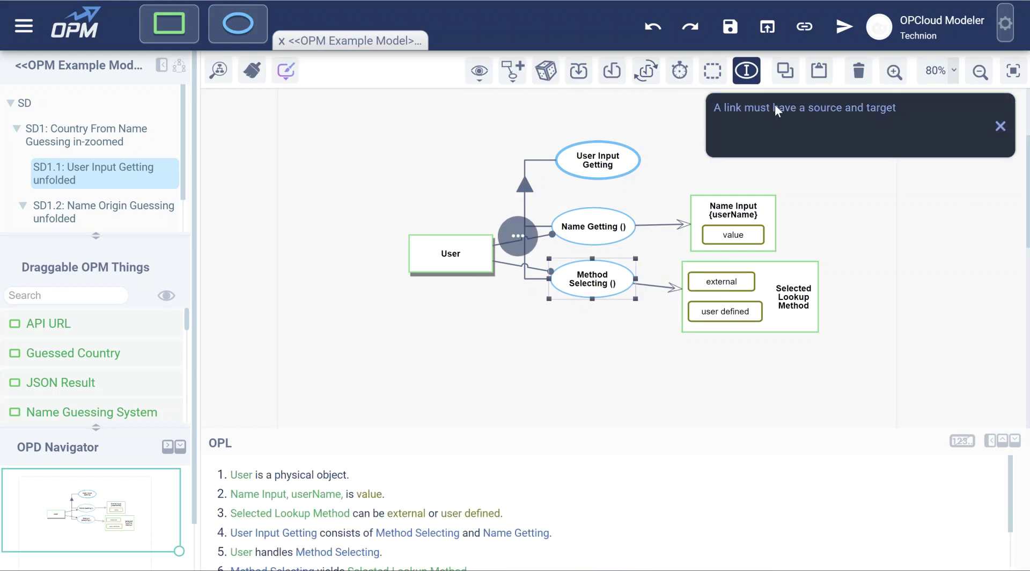
click(647, 71)
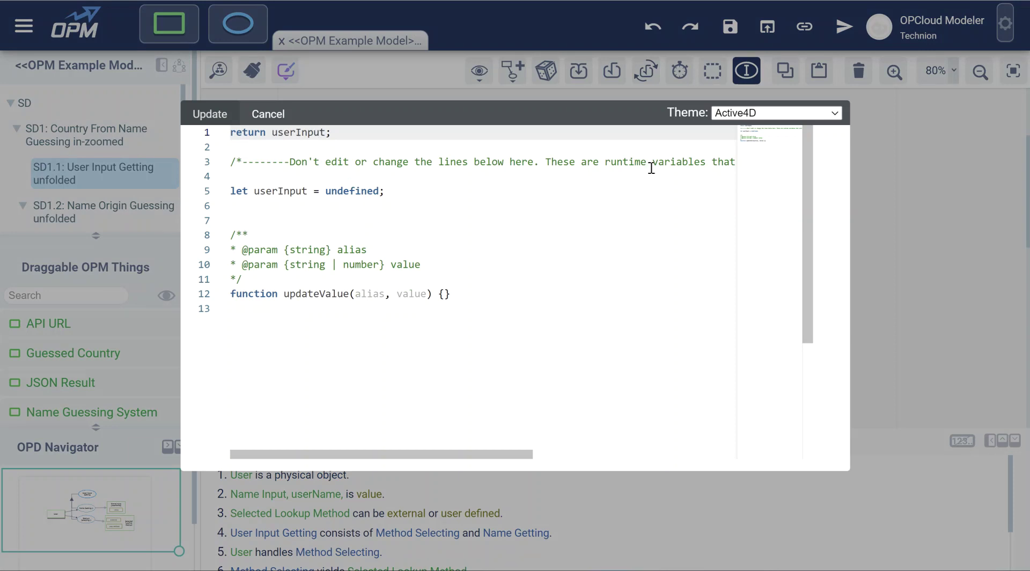
click(268, 114)
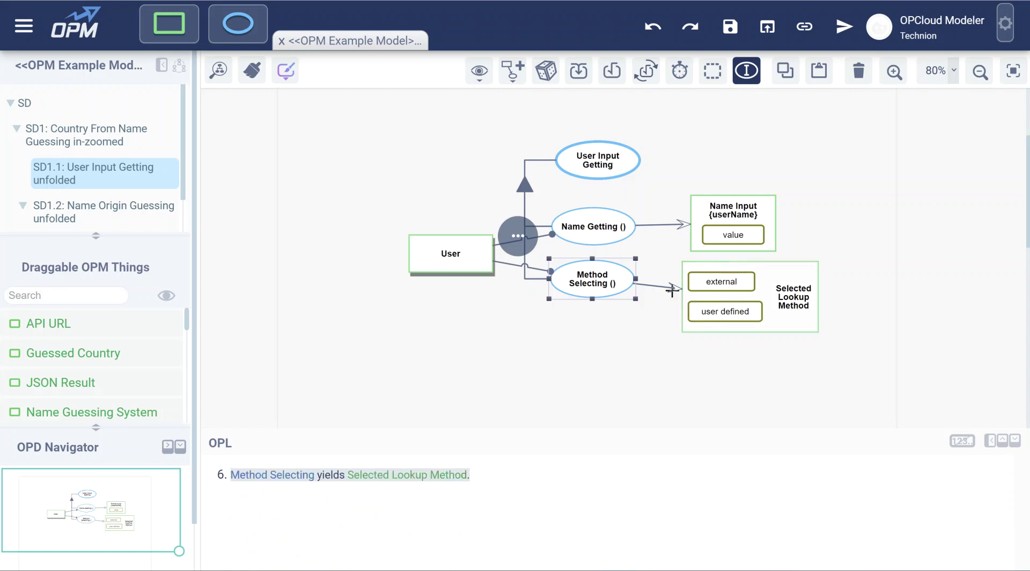
- View the SD1 in-zoomed diagram and the SD1.2 unfolded diagram of Name Origin Guessing
click(118, 140)
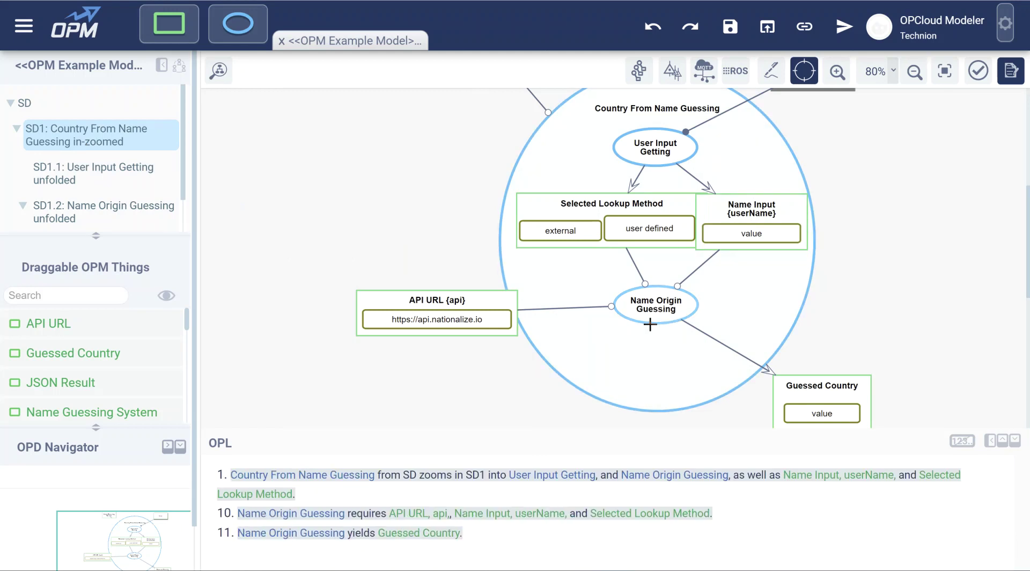
click(121, 215)
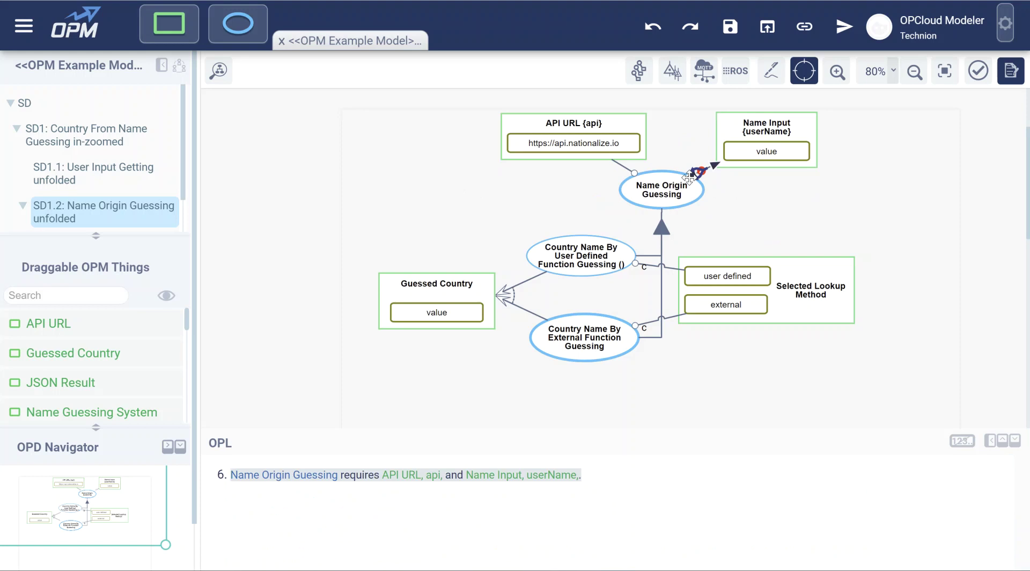
- Reposition the Name Input object near Name Origin Guessing, switching its link to the two specialized guessing processes and back
mouse_move(566, 274)
drag(810, 126, 878, 116)
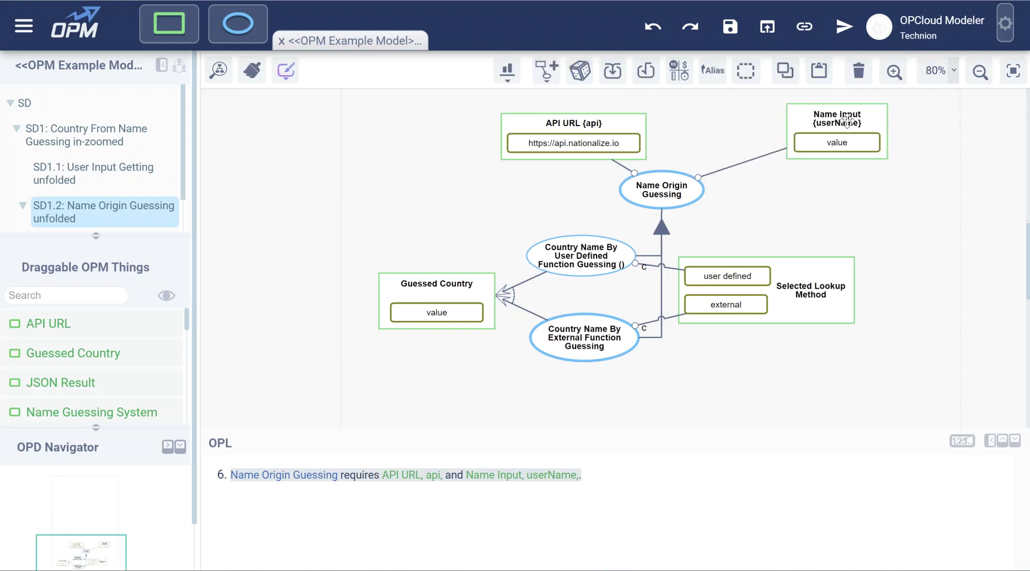
click(767, 156)
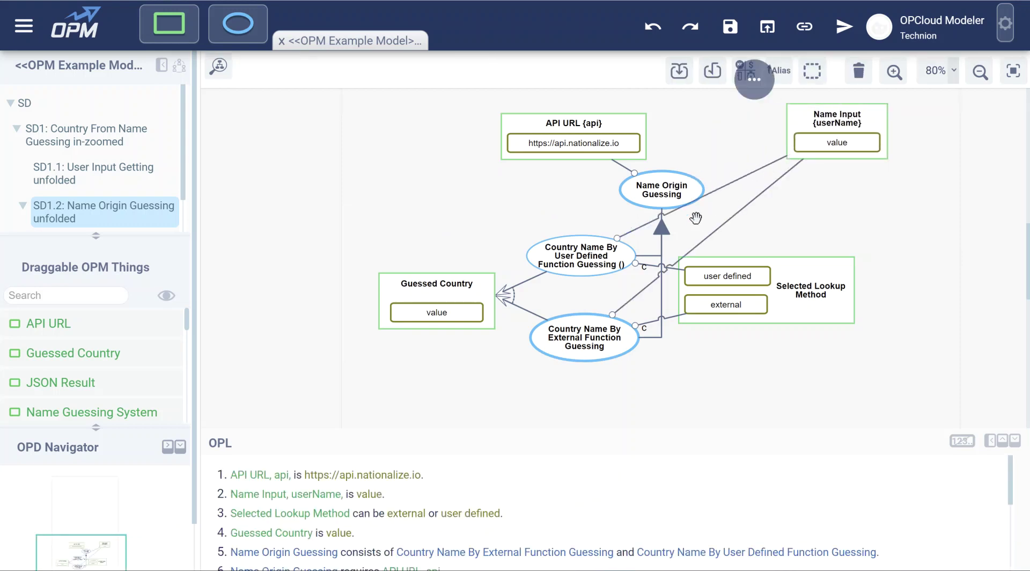
click(637, 230)
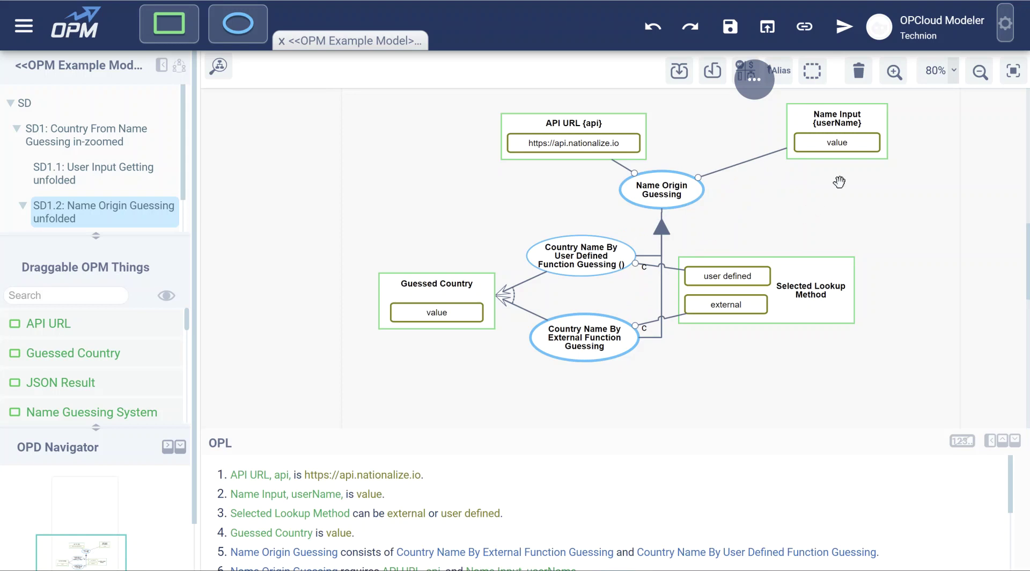
drag(846, 119, 792, 129)
- Open the function code of Country Name By User Defined Function Guessing and highlight the api alias among its runtime variables
click(572, 271)
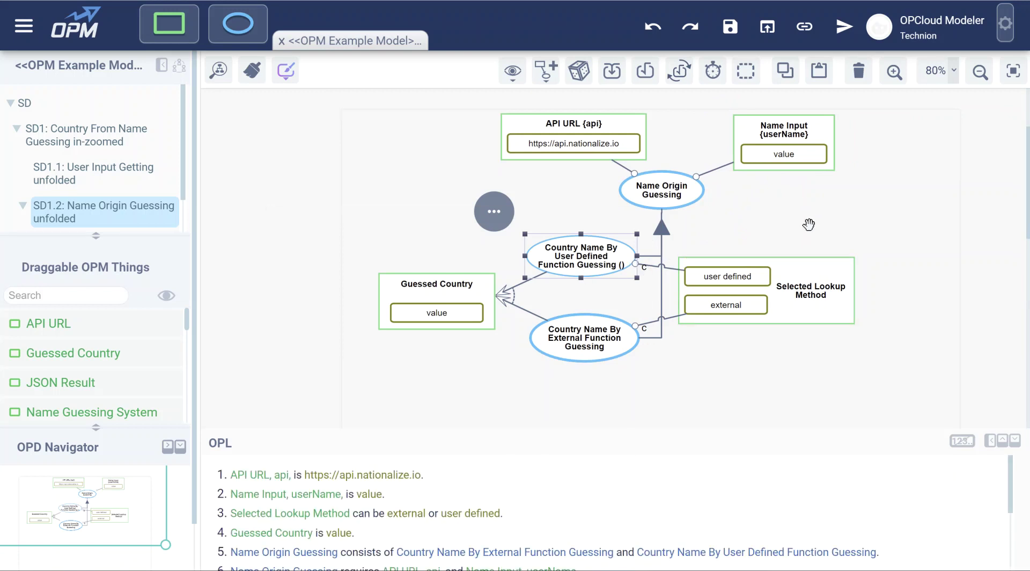
click(679, 72)
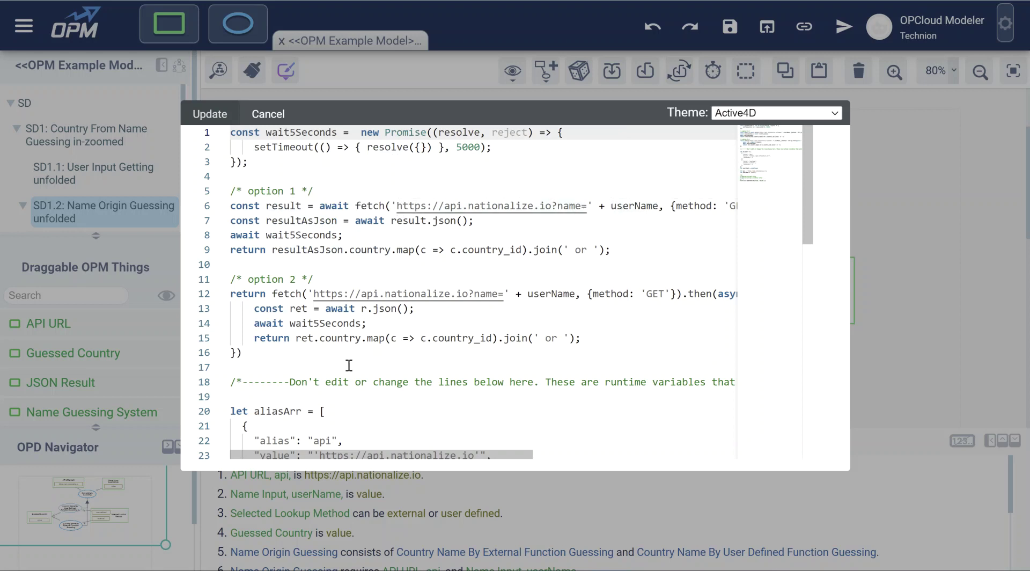
scroll(349, 365, down, 4)
double_click(321, 266)
scroll(456, 307, up, 4)
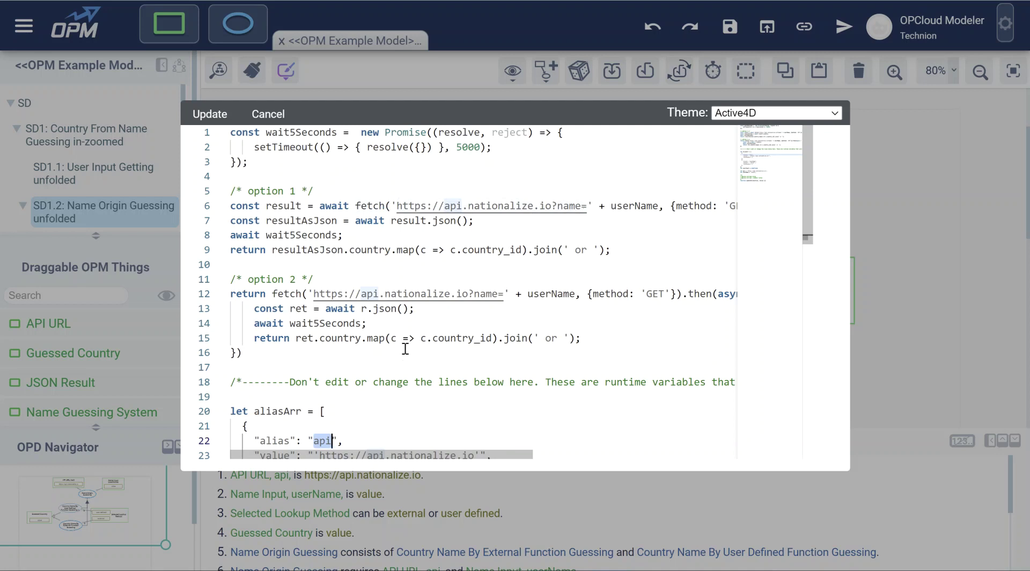
- Highlight userName, the JSON conversion and the returned country expression in option 1 of the code, and close the editor without changes
drag(611, 206, 659, 205)
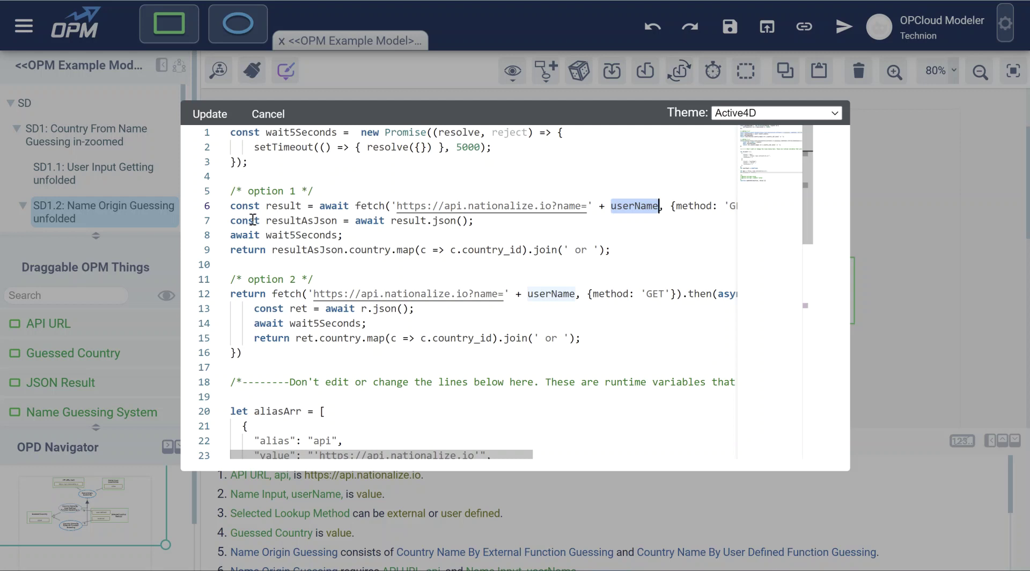
click(628, 253)
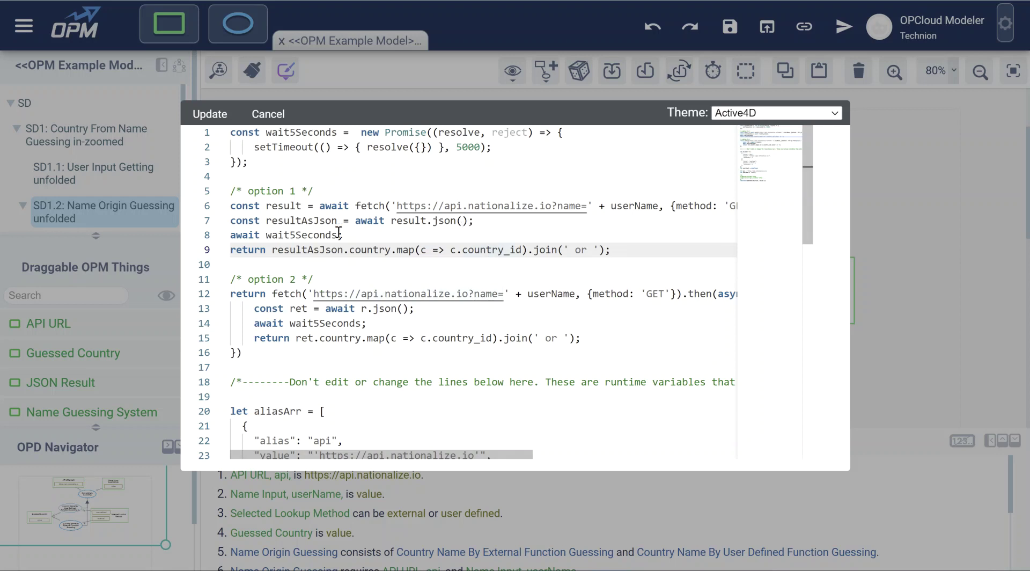
drag(267, 220, 329, 221)
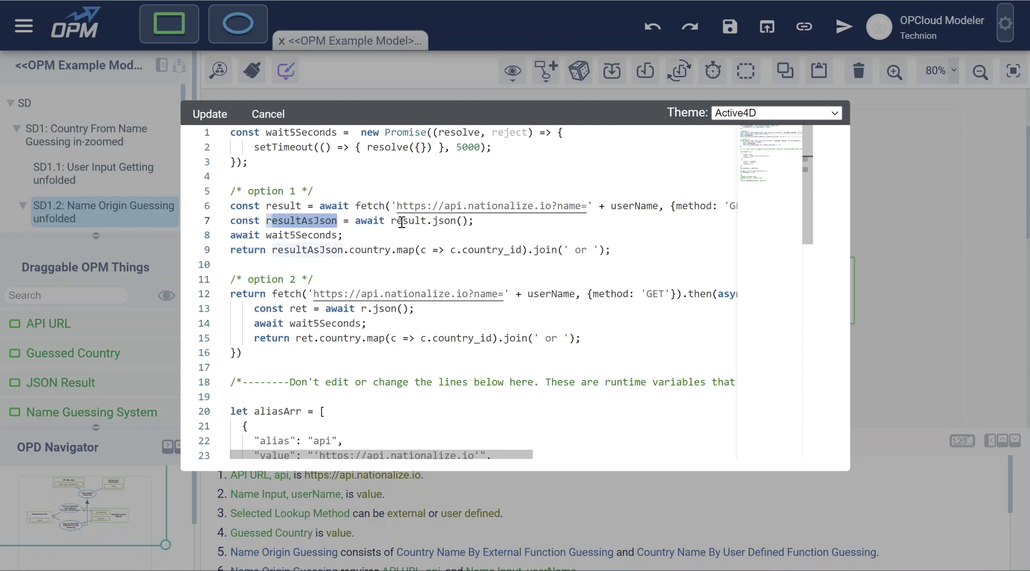
drag(391, 220, 486, 224)
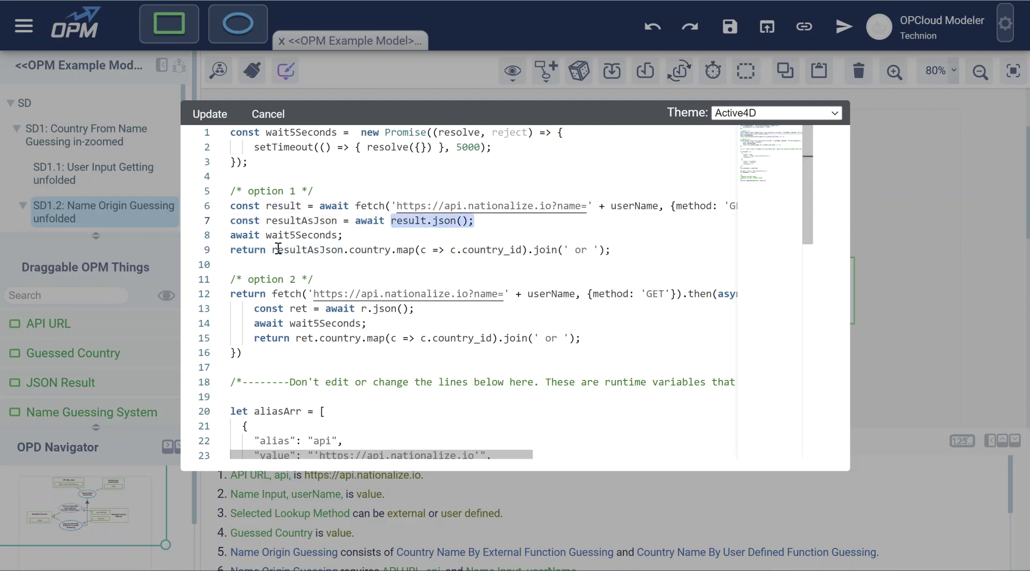
drag(273, 249, 607, 250)
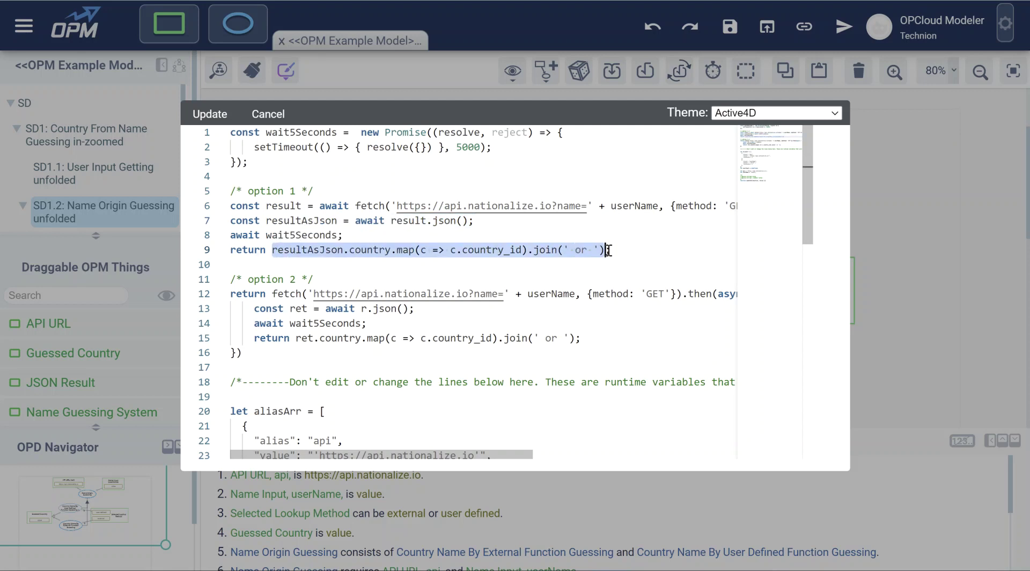
click(268, 114)
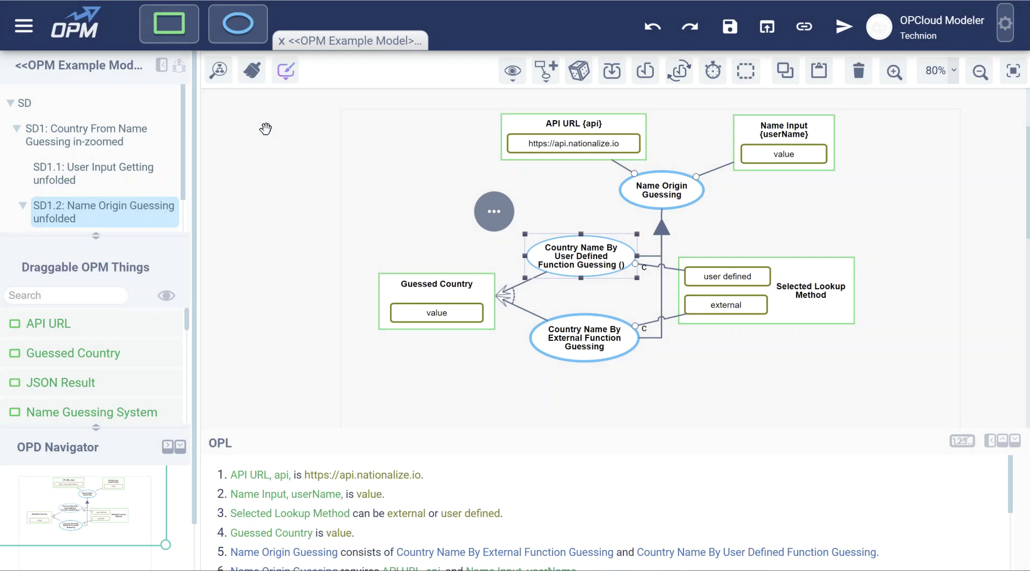
click(352, 219)
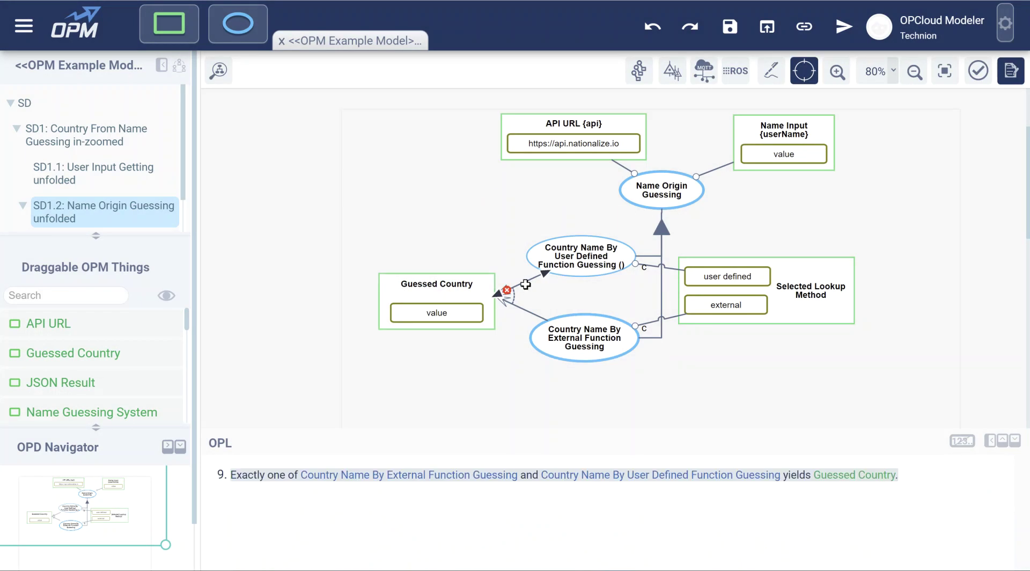
- Enlarge the diagram tree area and open the SD1.2.1 in-zoomed diagram of Country Name By External Function Guessing
mouse_move(590, 254)
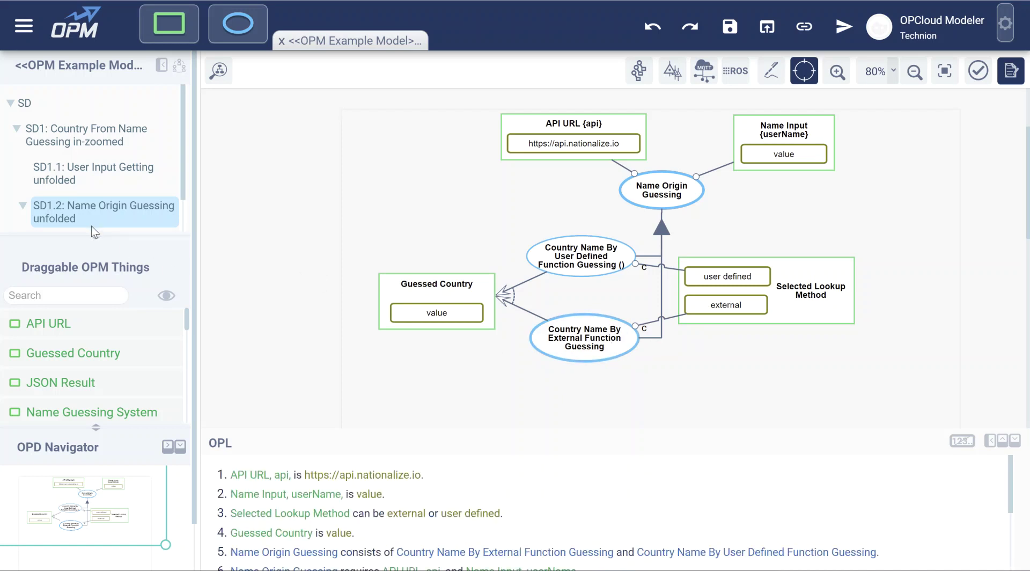
drag(94, 231, 93, 322)
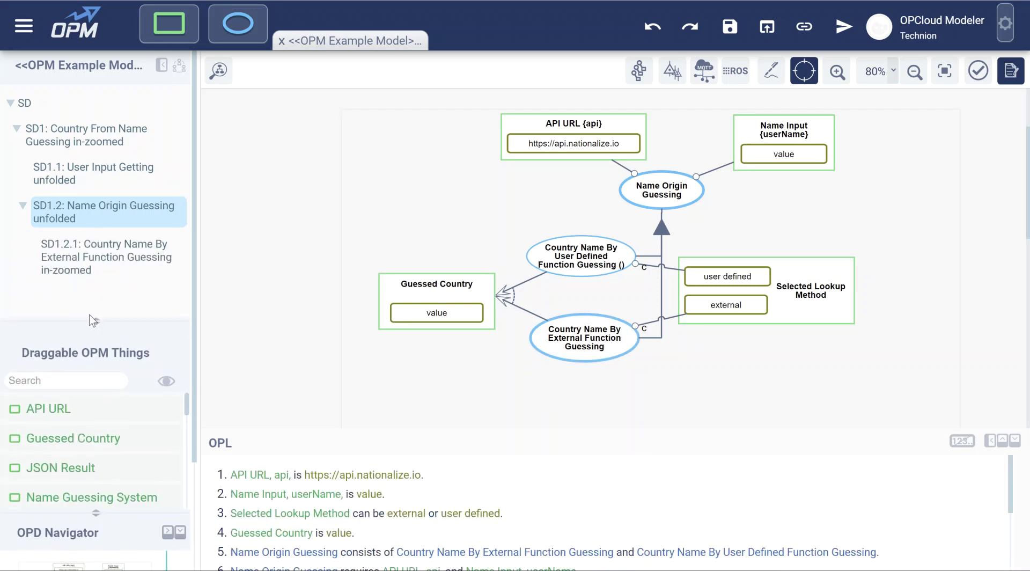
click(79, 271)
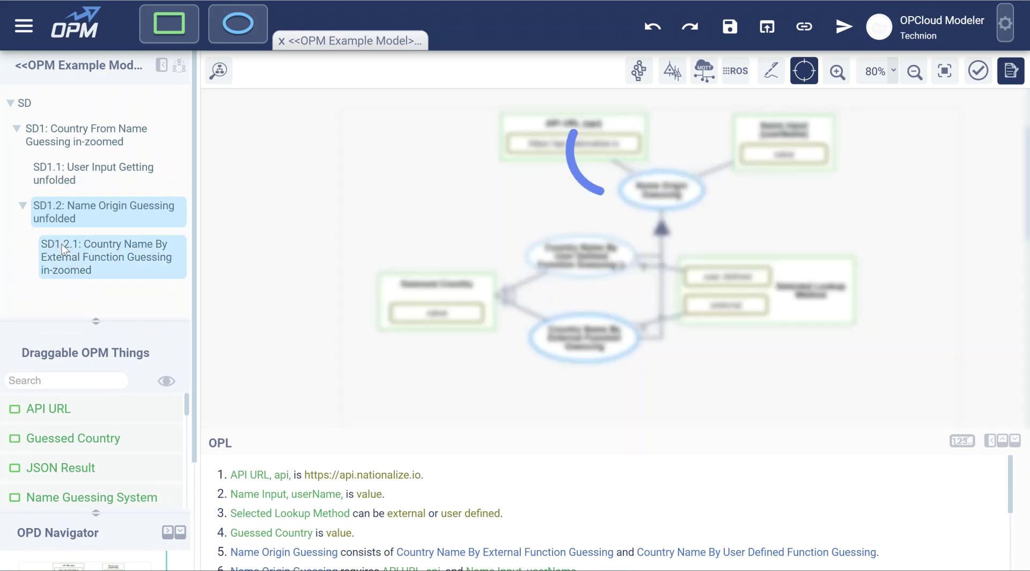
drag(359, 283, 266, 365)
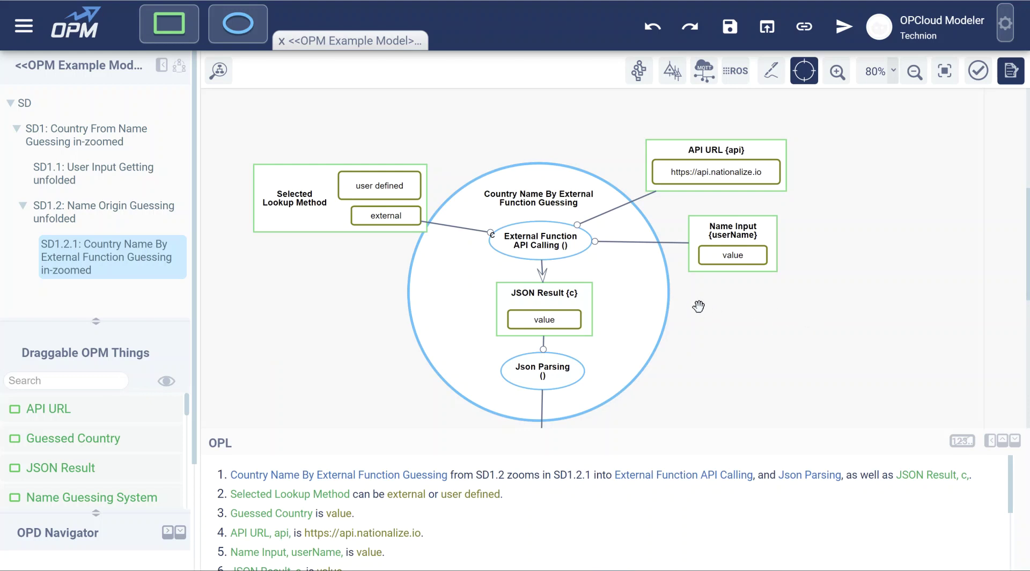
- Inspect the flow from External Function API Calling through Json Parsing to the Guessed Country object
mouse_move(531, 239)
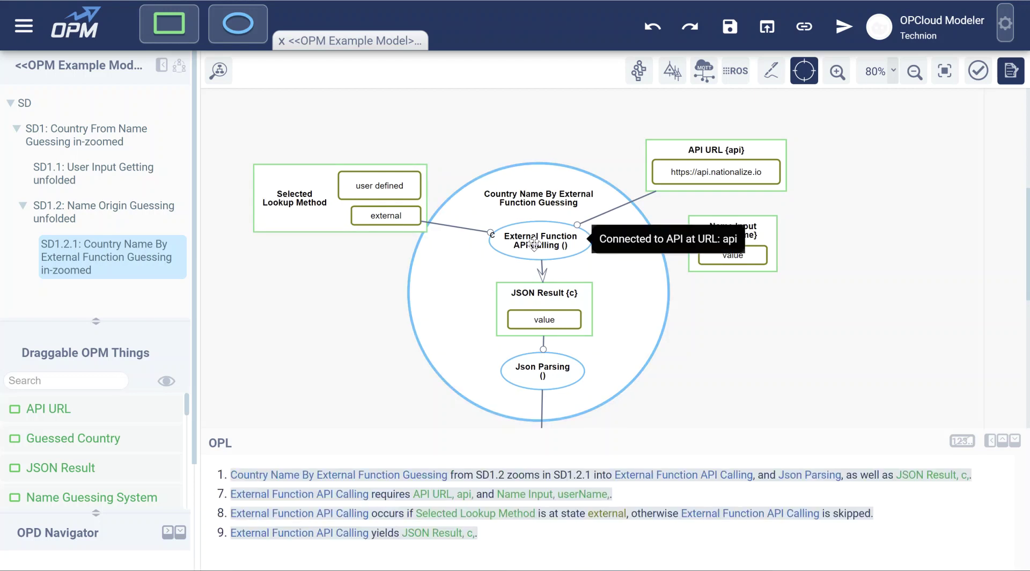
scroll(590, 229, down, 3)
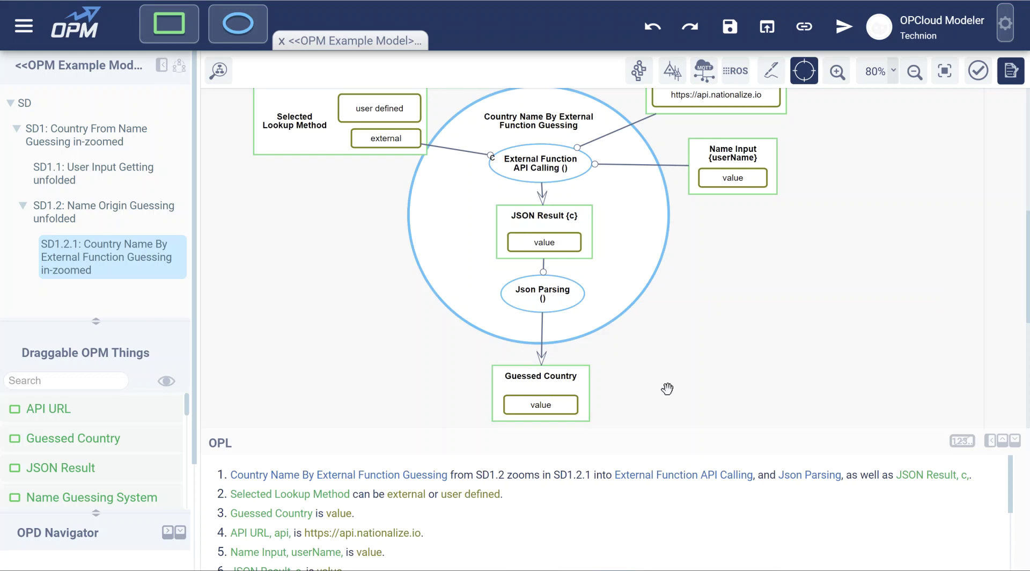
scroll(750, 284, up, 3)
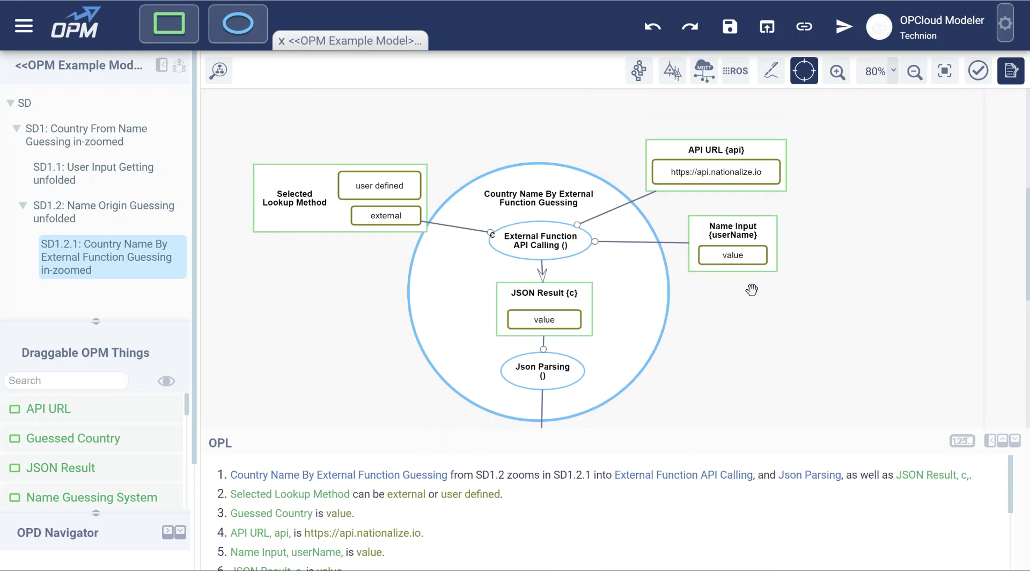
- Open the external computation settings of the External Function API Calling process
click(535, 245)
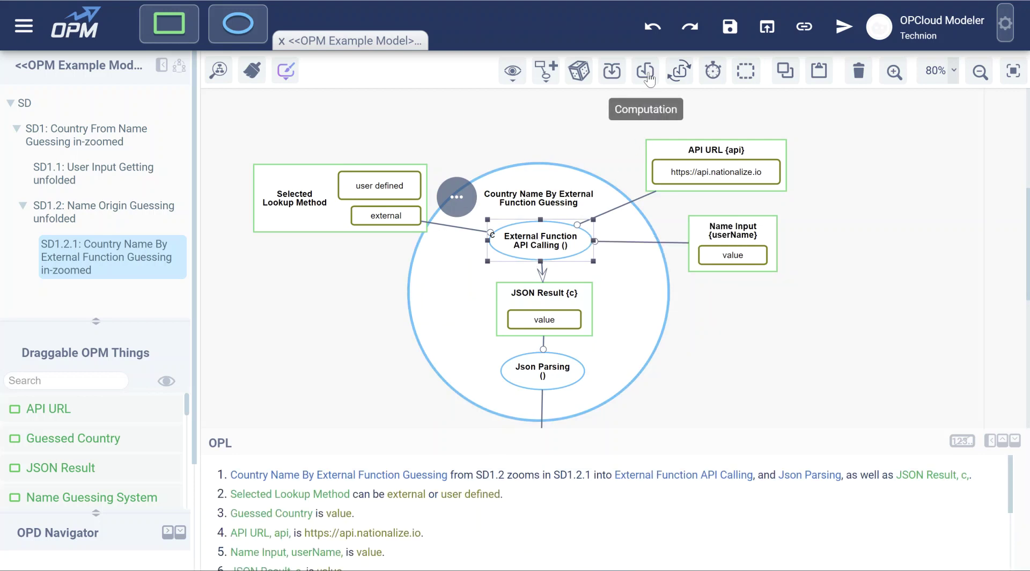
mouse_move(649, 80)
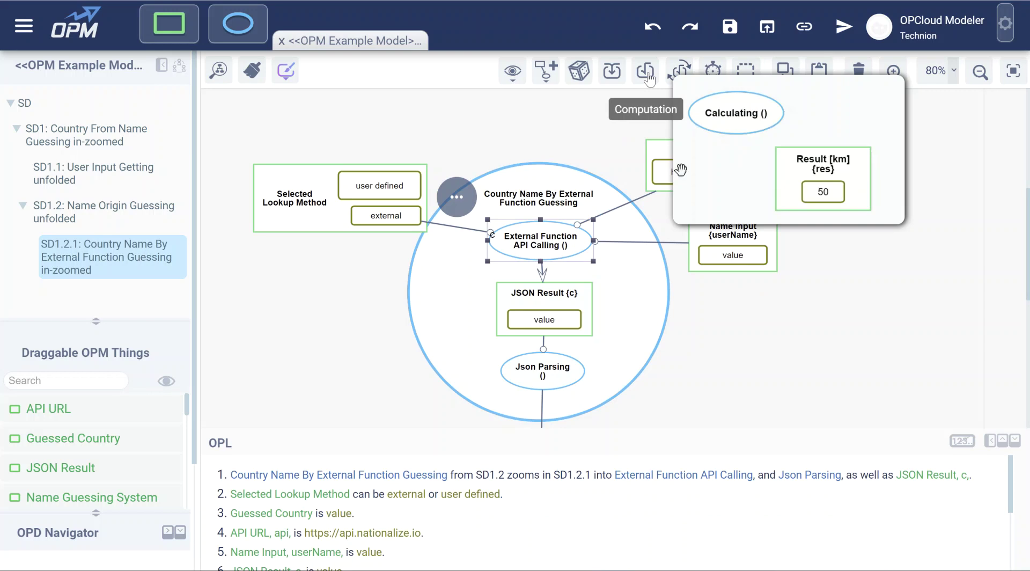
click(648, 75)
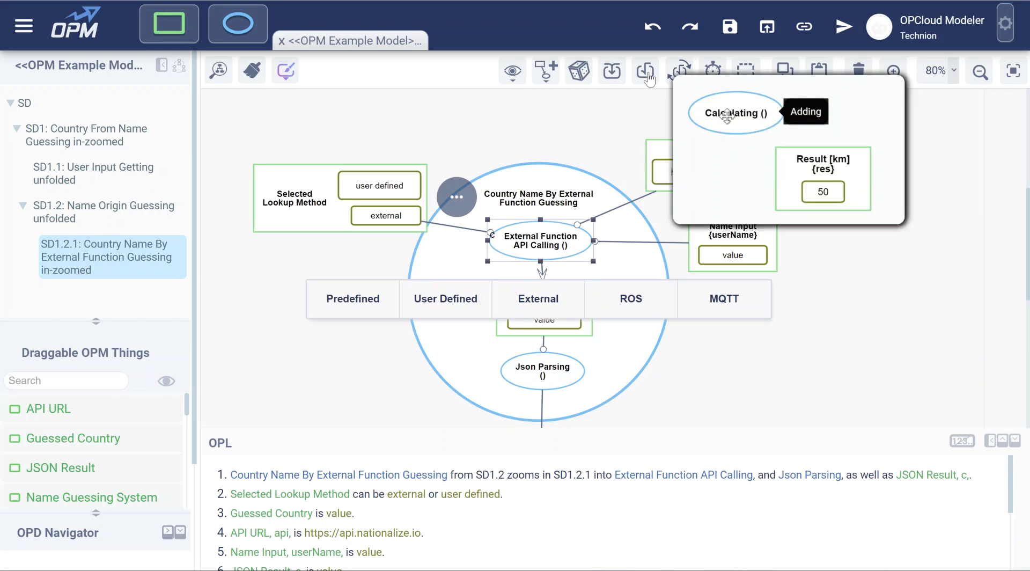
click(524, 308)
click(465, 315)
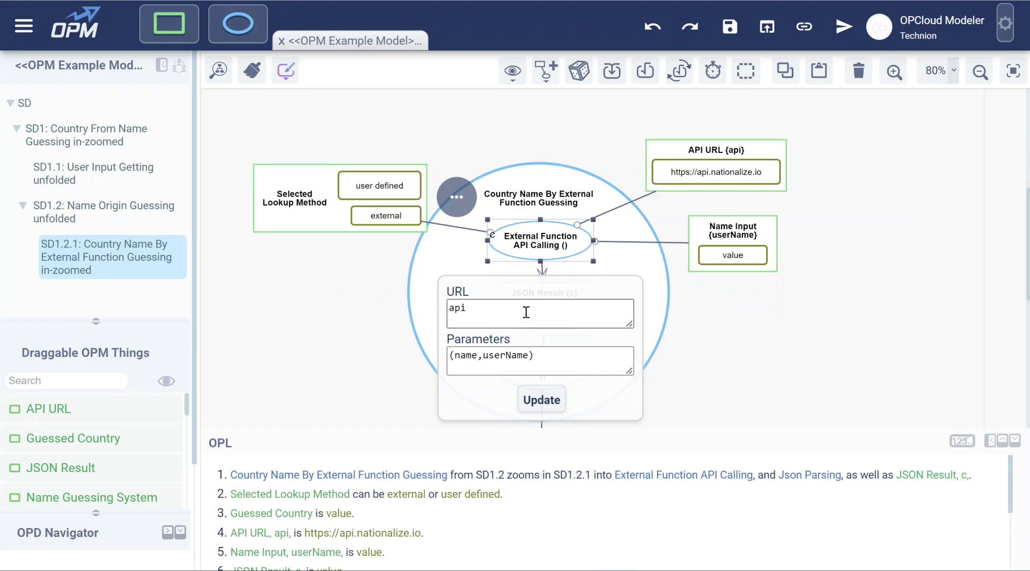
- Examine the URL and Parameters settings of the external call, highlighting the name parameter and its userName value
click(502, 308)
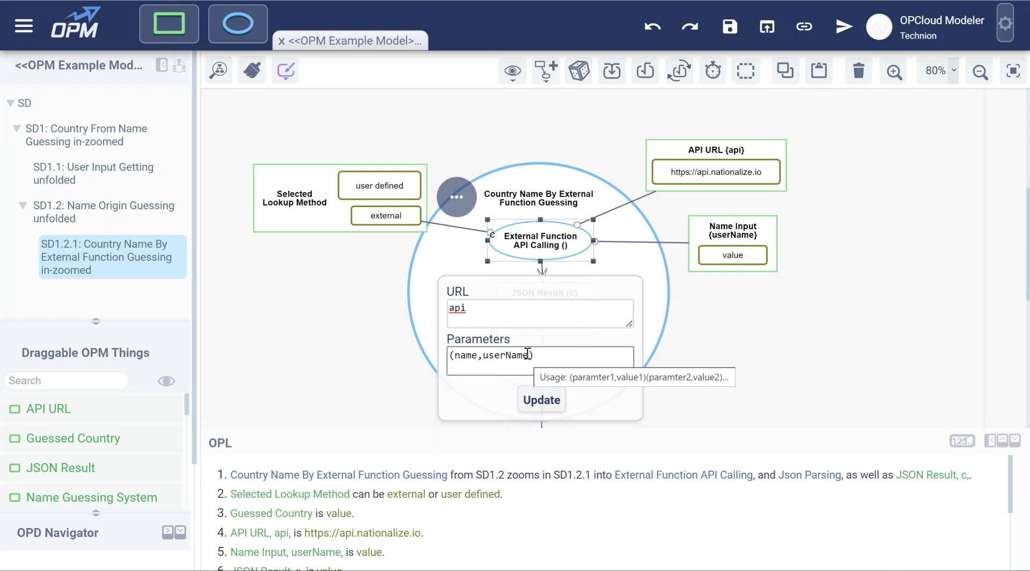
drag(479, 358, 456, 358)
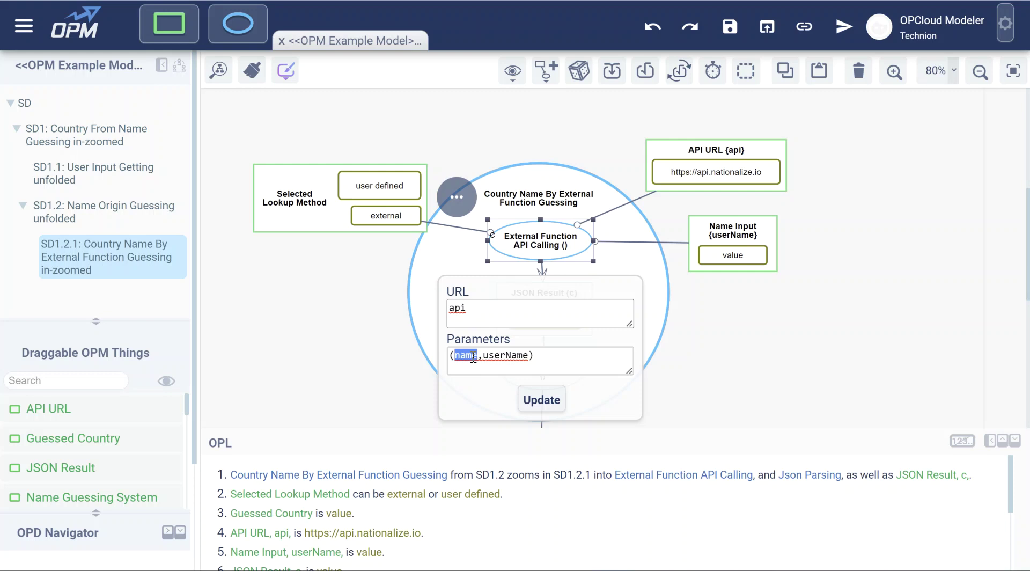
click(483, 355)
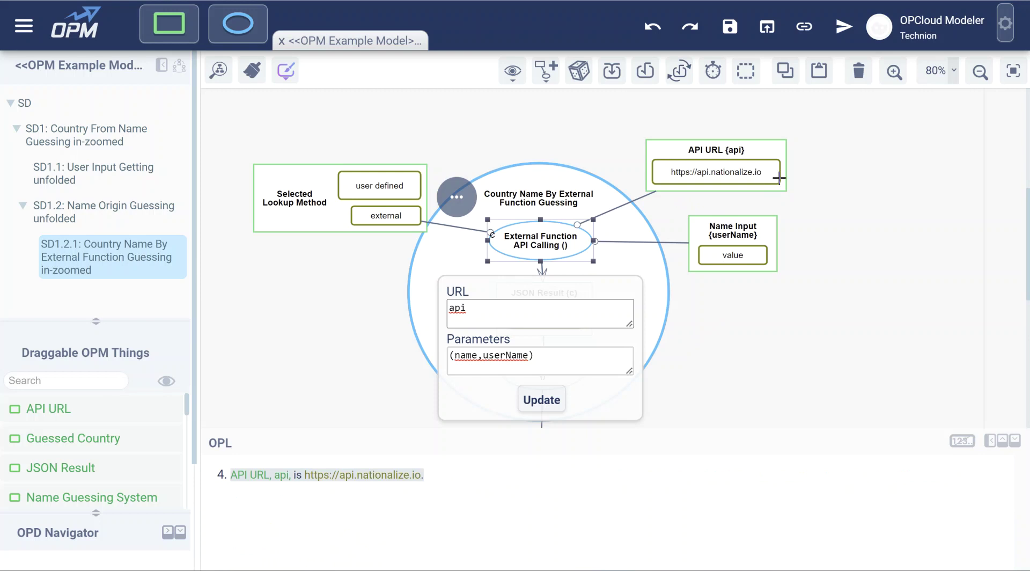
double_click(456, 355)
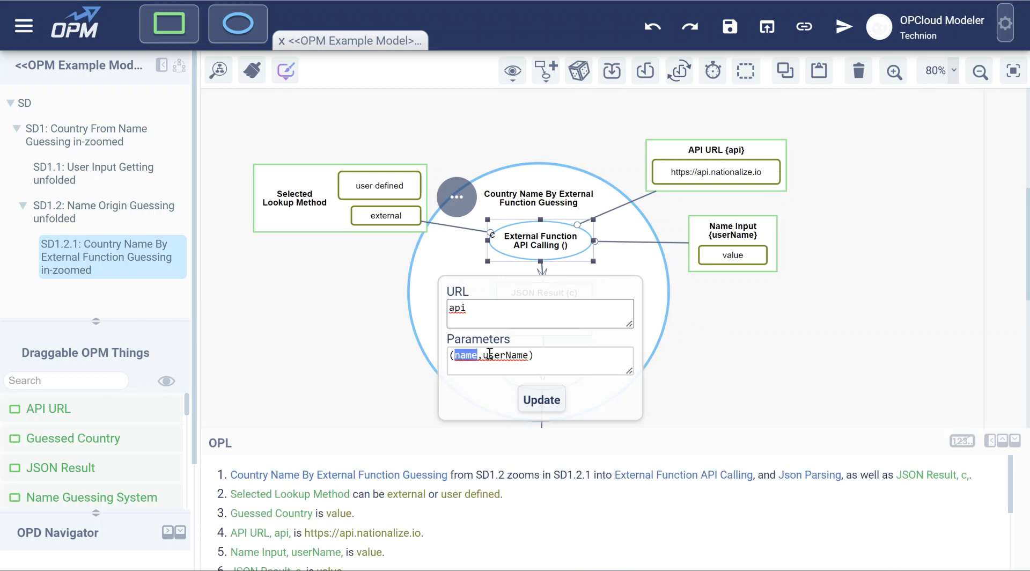
click(484, 355)
drag(484, 355, 528, 351)
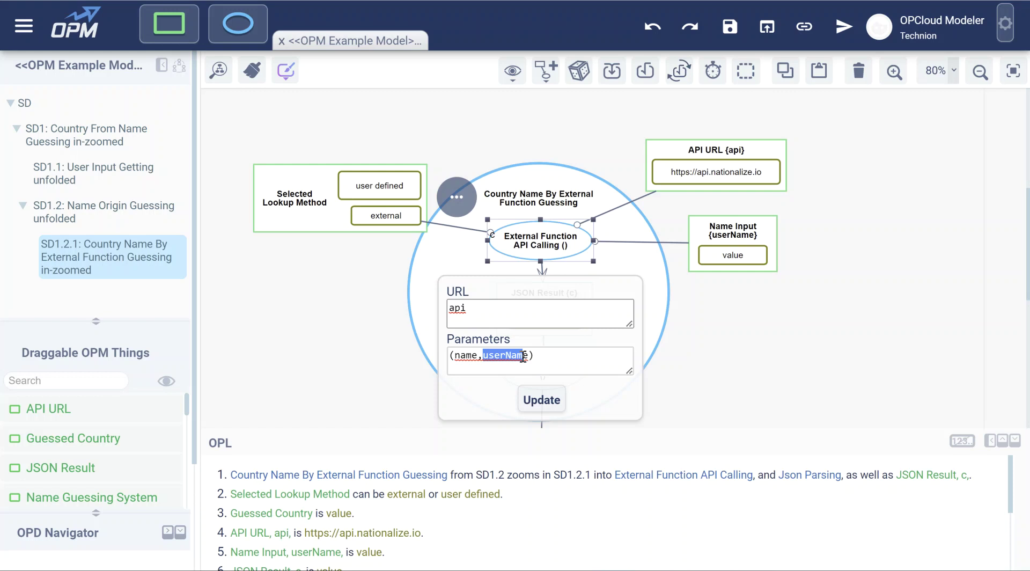
- Close the external call settings without updating them and return to the top-level SD diagram
click(747, 361)
click(530, 369)
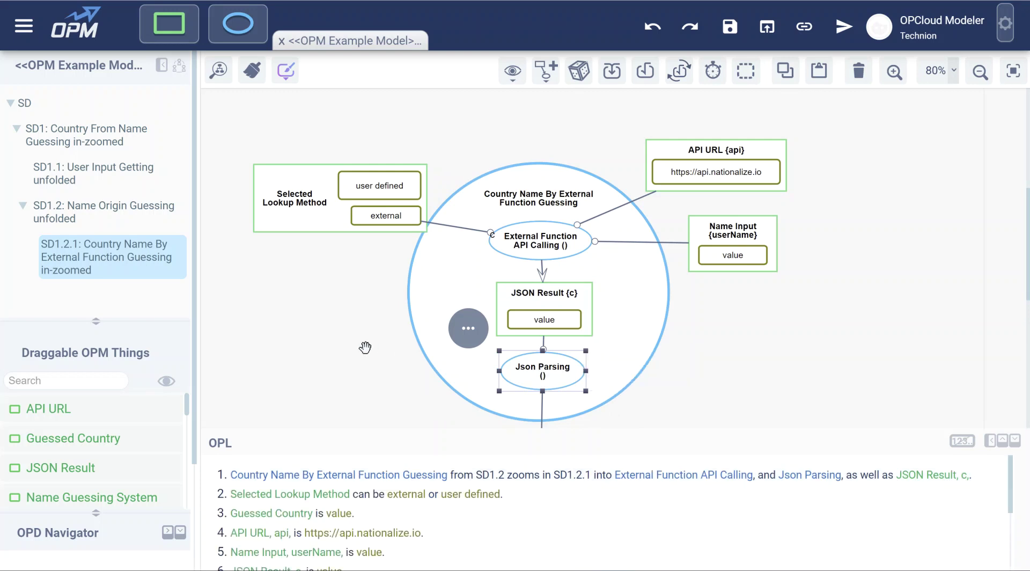
click(357, 301)
drag(368, 323, 386, 320)
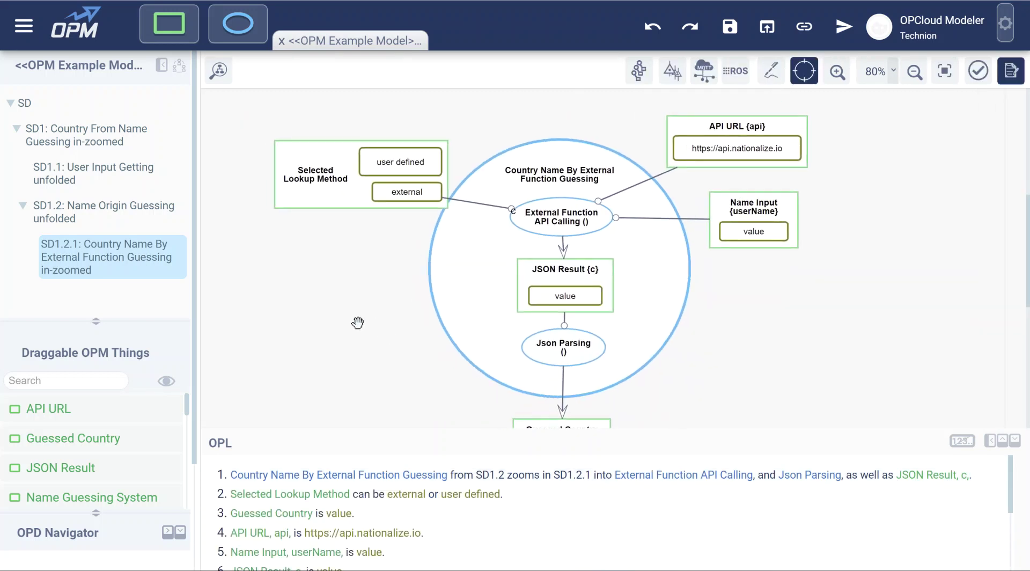
click(24, 103)
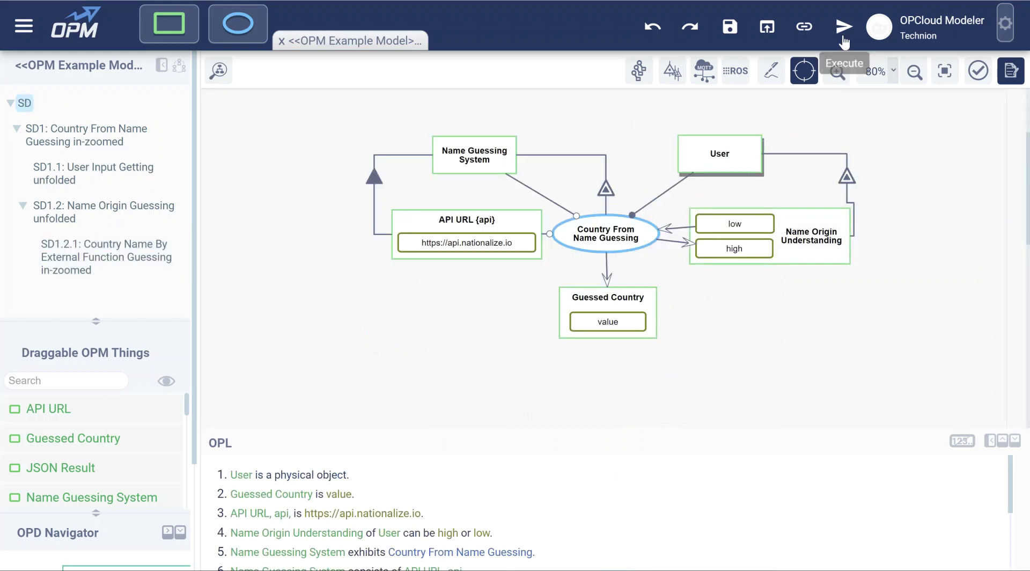
- Execute the model from SD, entering a first name as the name input and user defined as the lookup method
click(842, 34)
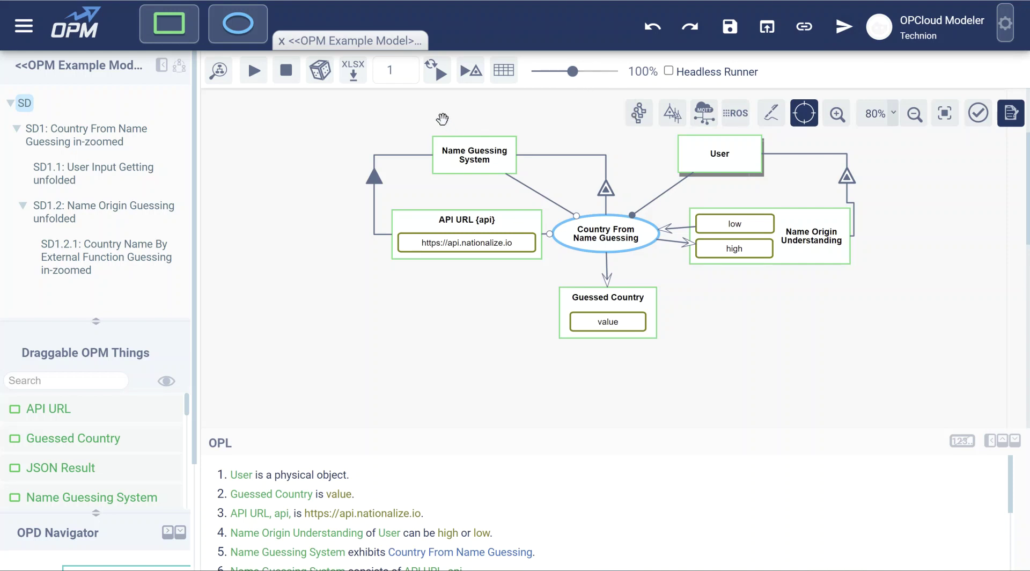
click(440, 75)
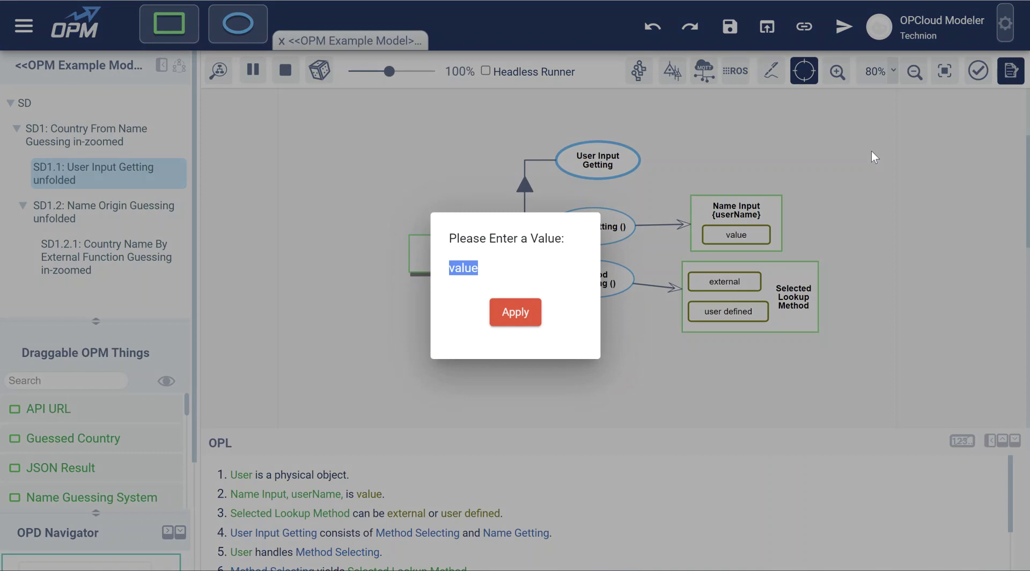
text(John)
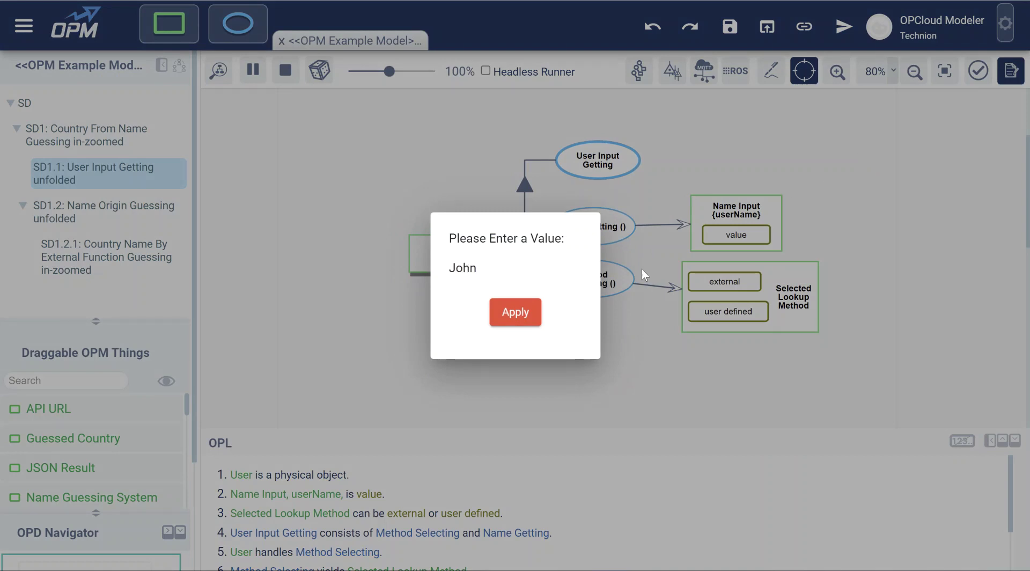
click(524, 312)
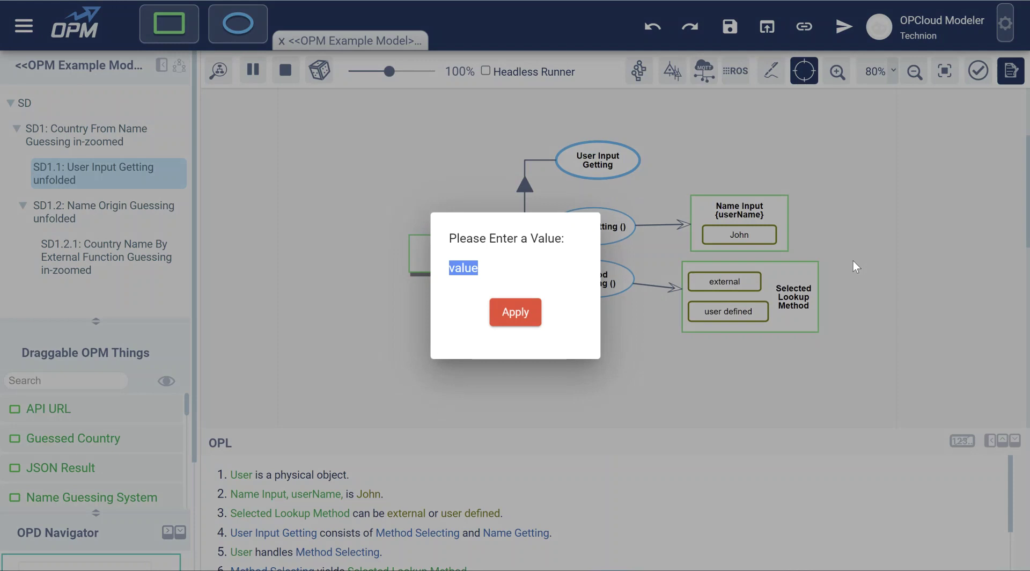
text(user defined)
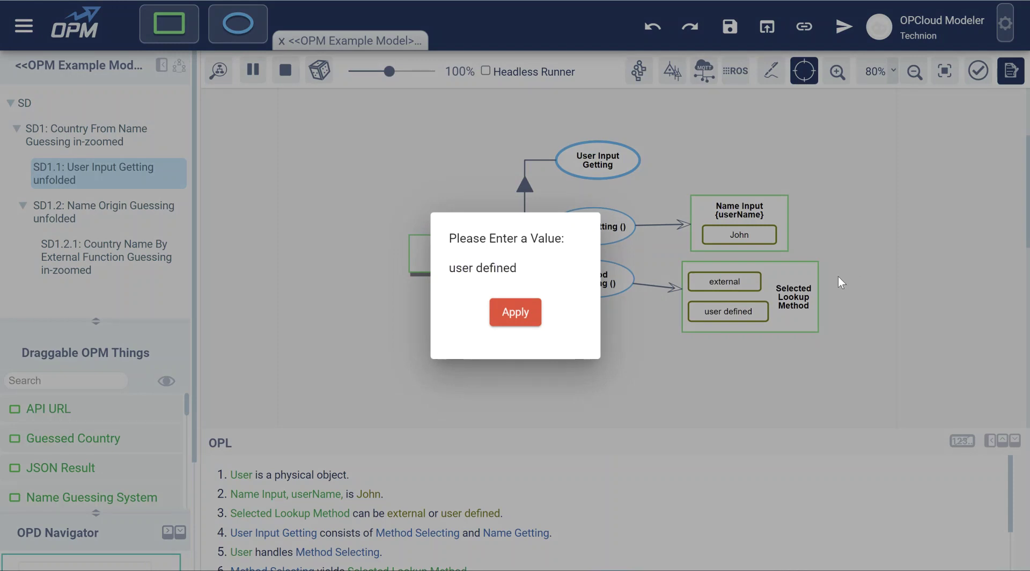
click(523, 316)
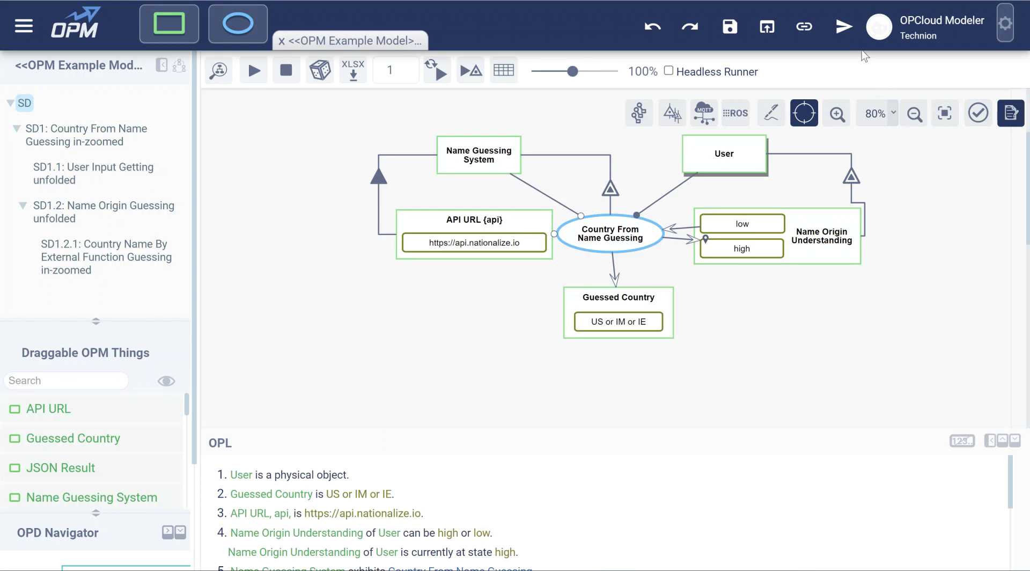
- Leave execution mode and check the Selected Lookup Method options in the SD1.1 User Input Getting diagram
click(846, 30)
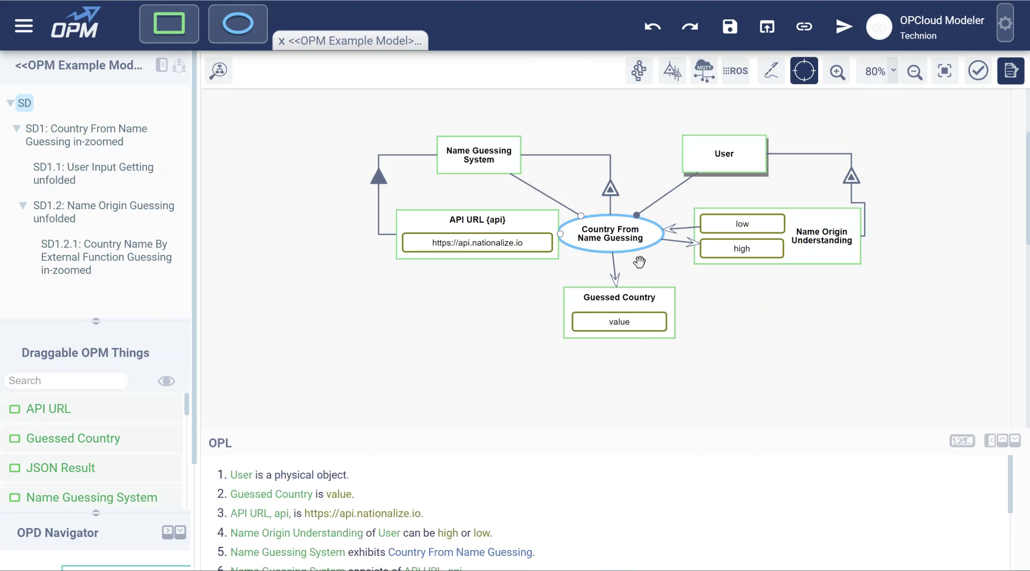
click(81, 137)
click(69, 170)
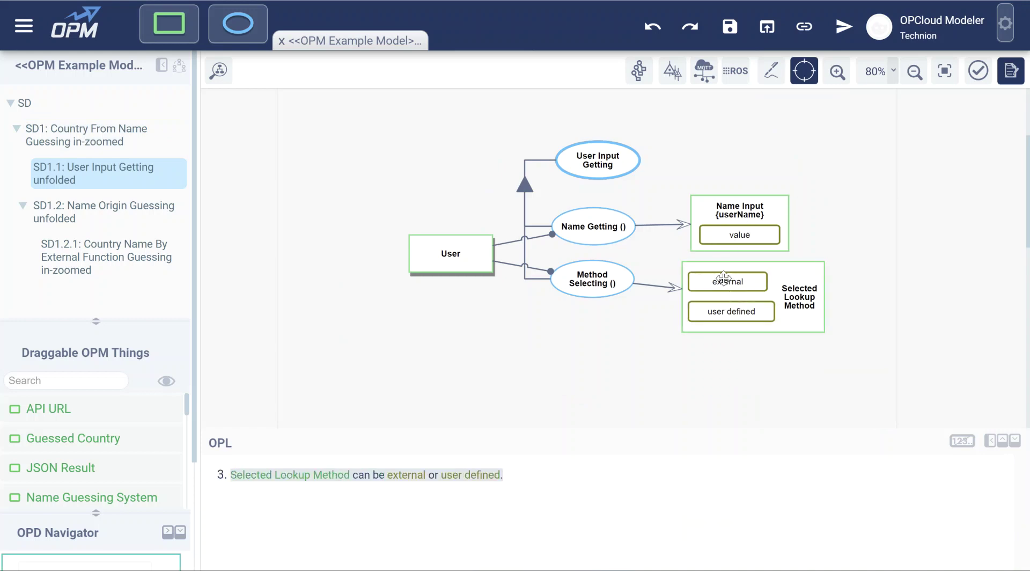
- Execute the model again from SD, entering the same first name and external as the lookup method
click(24, 103)
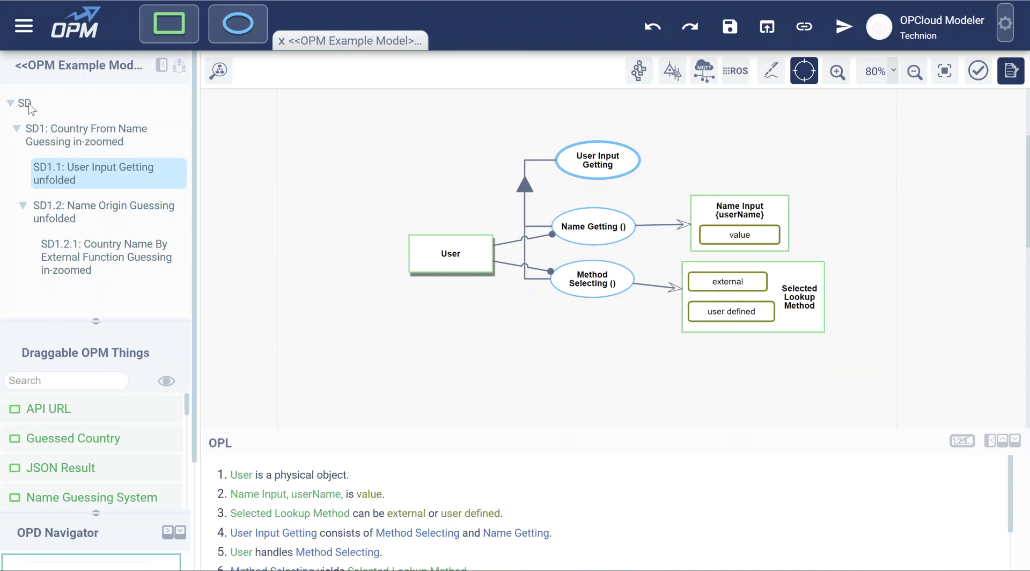
click(843, 25)
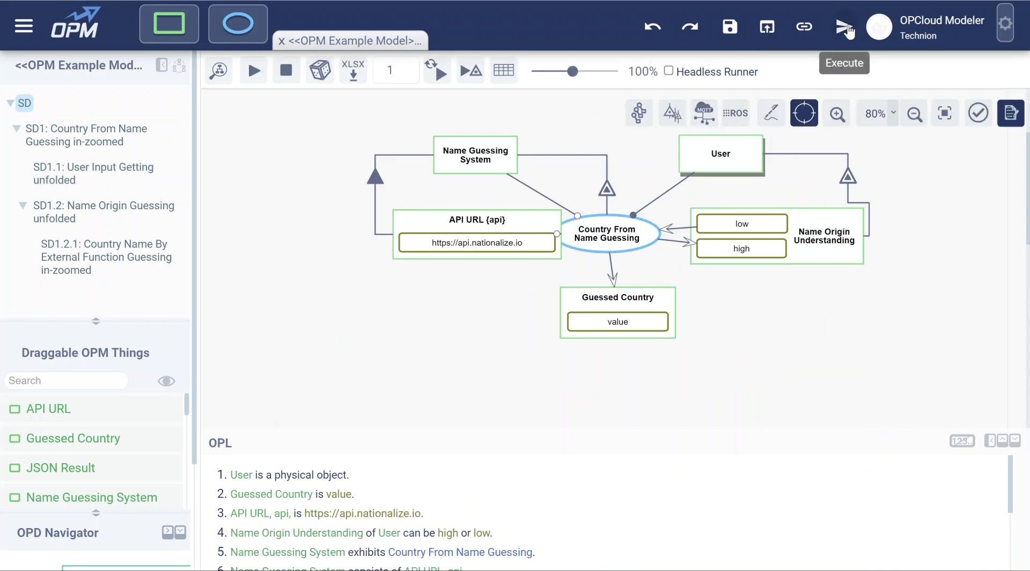
click(441, 72)
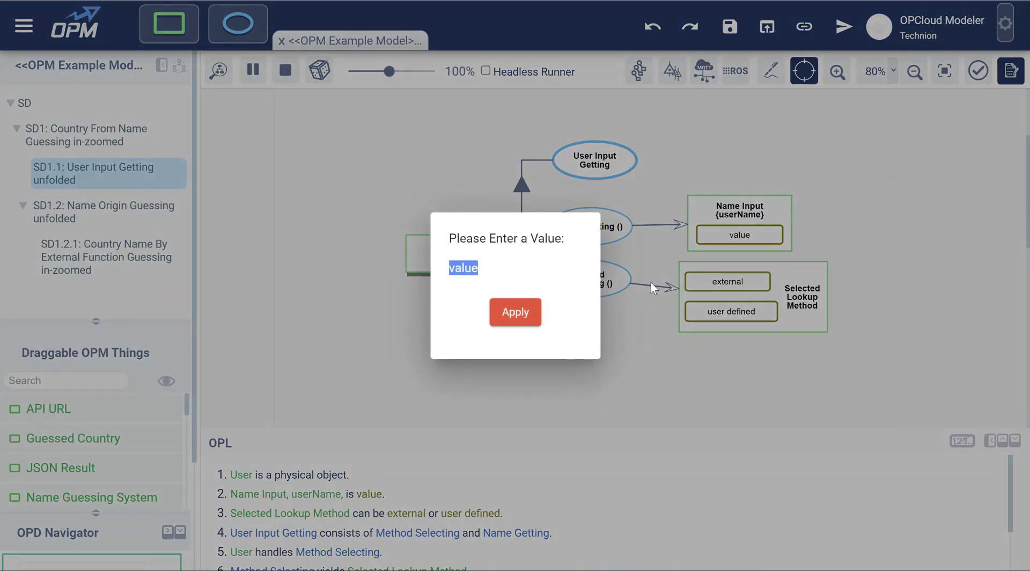
text(John)
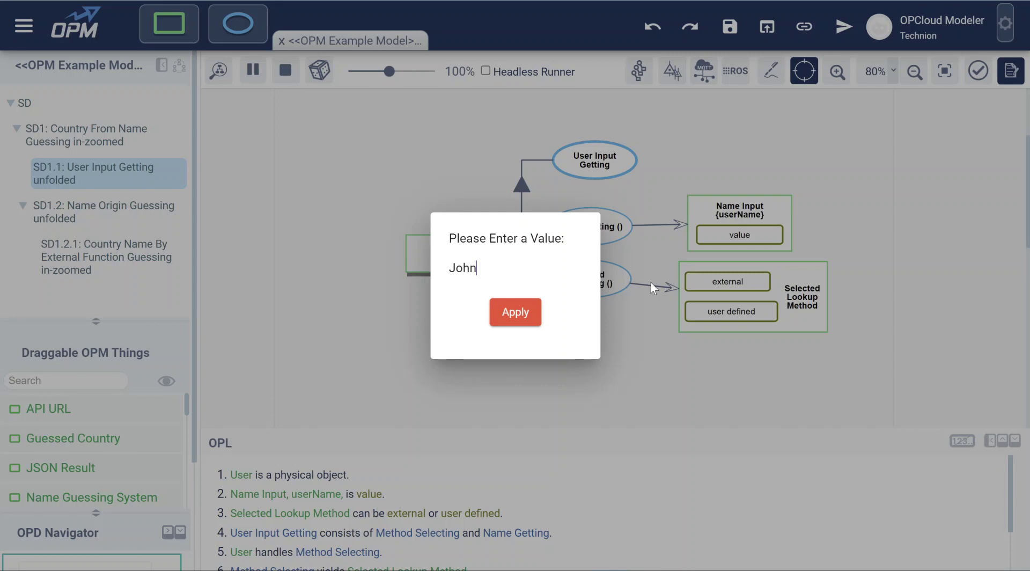
click(535, 313)
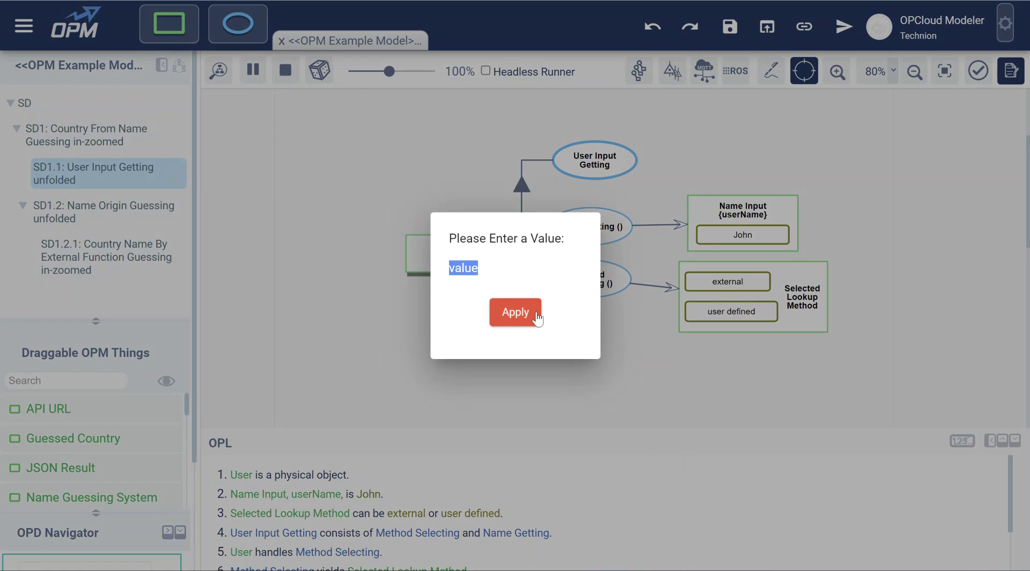
text(external)
click(524, 312)
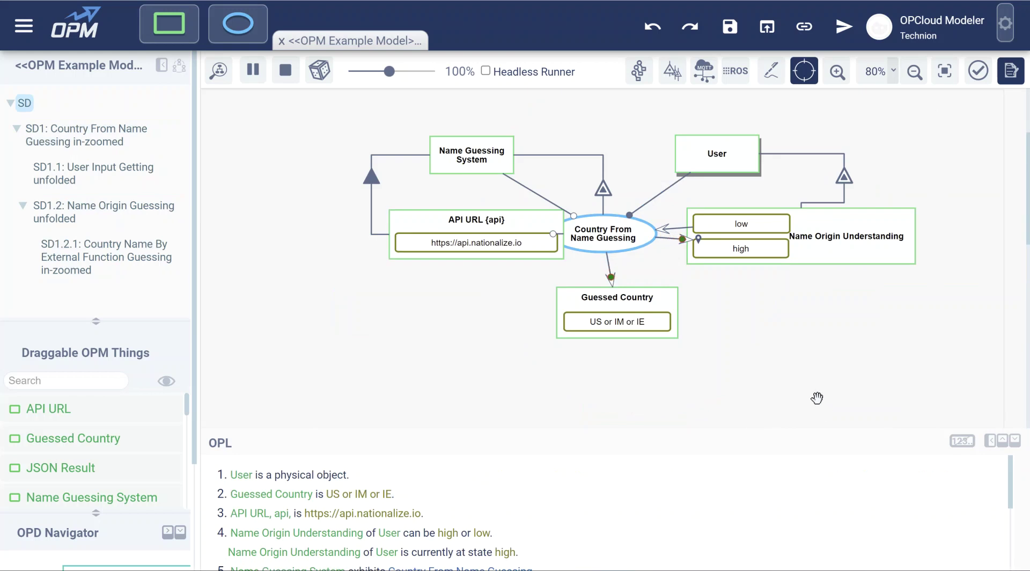
- Open the SD1.2.1 in-zoomed diagram and examine the JSON Result value feeding the Json Parsing process
click(87, 258)
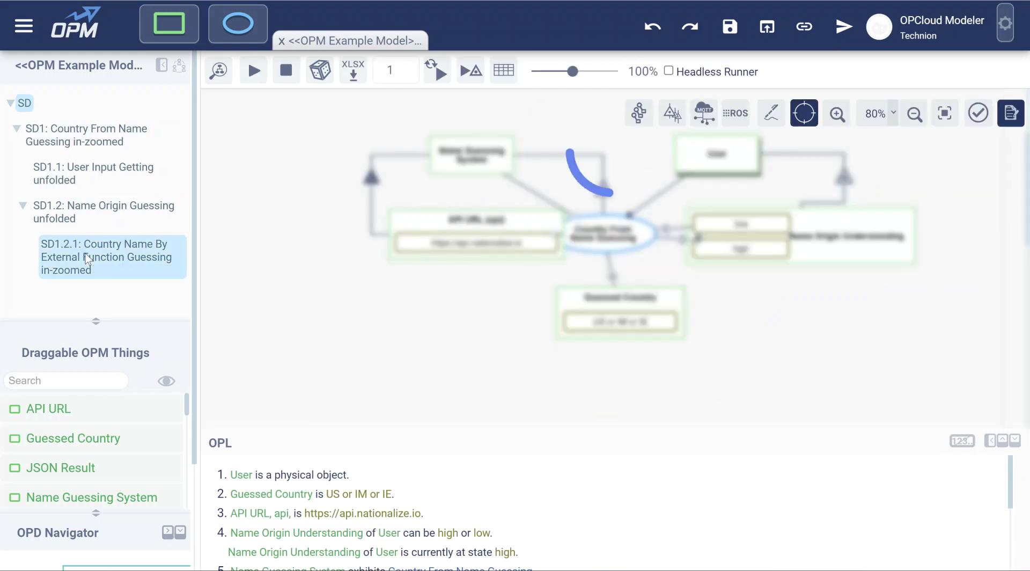
mouse_move(649, 252)
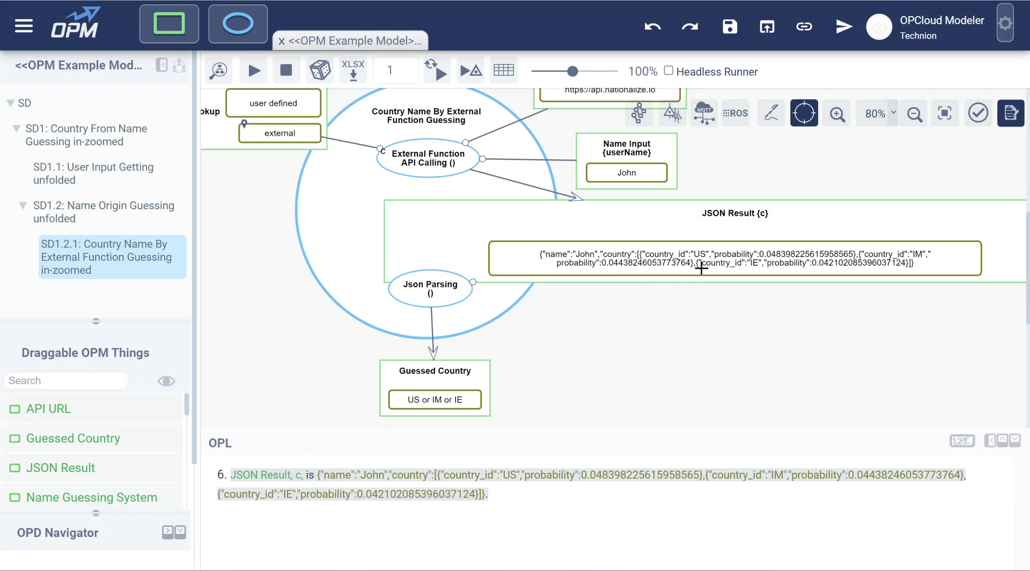
mouse_move(421, 286)
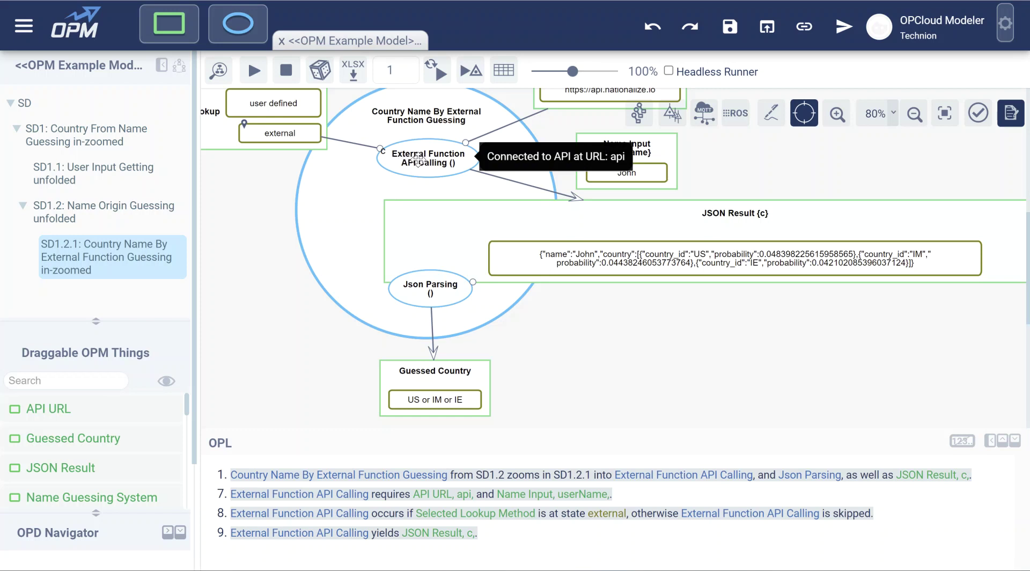
- Review the URL and Parameters settings of the External Function API Calling process and close them unchanged
click(419, 159)
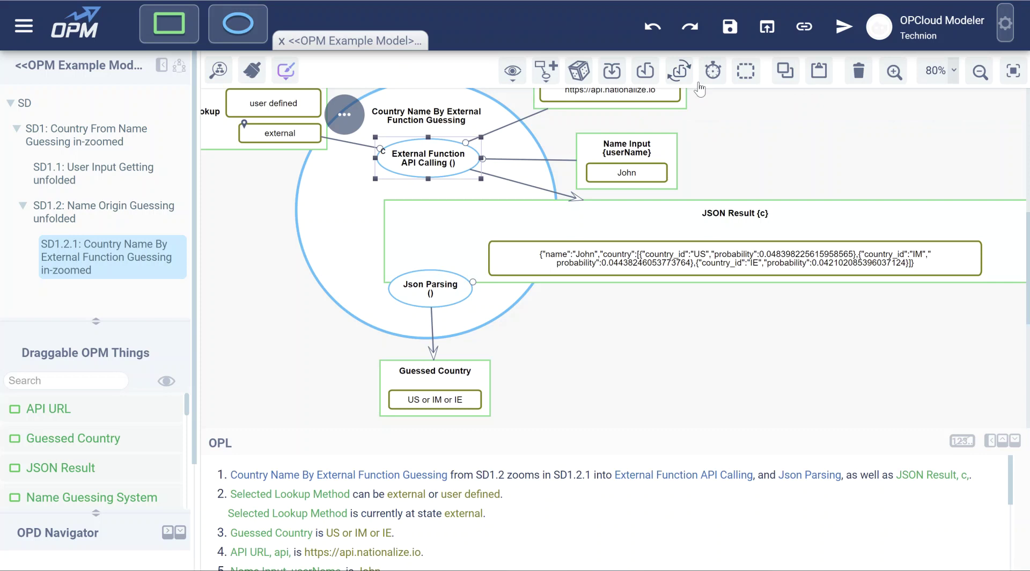
click(681, 71)
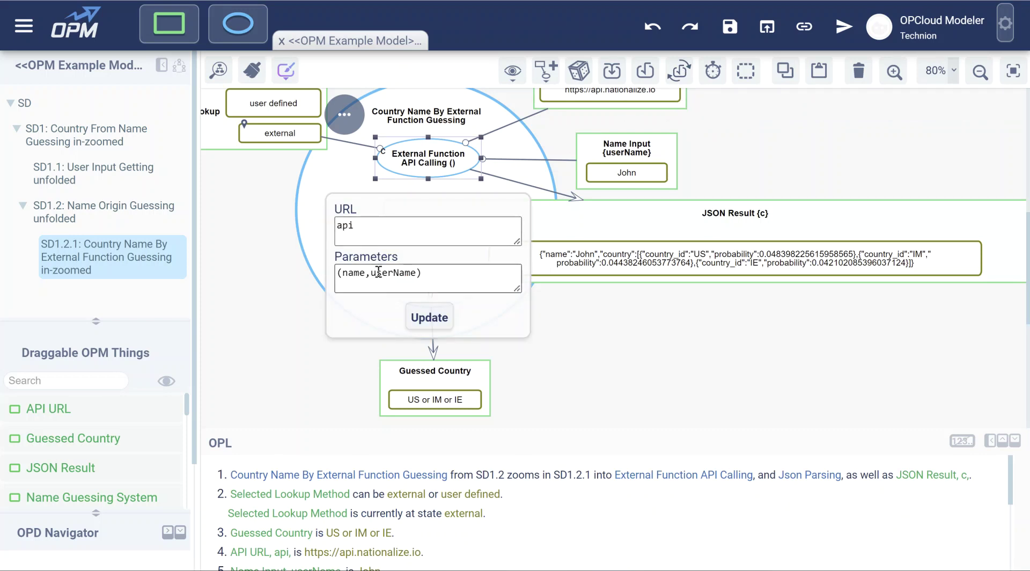
click(241, 251)
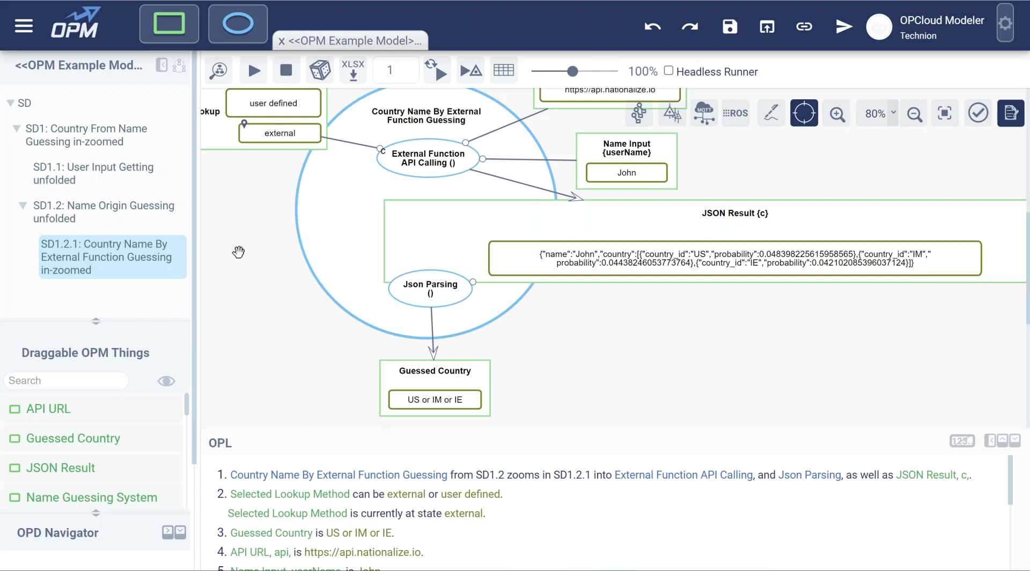
- In SD1.2, examine the option 1 code of Country Name By User Defined Function Guessing, cancel the editor, and return to SD
click(62, 213)
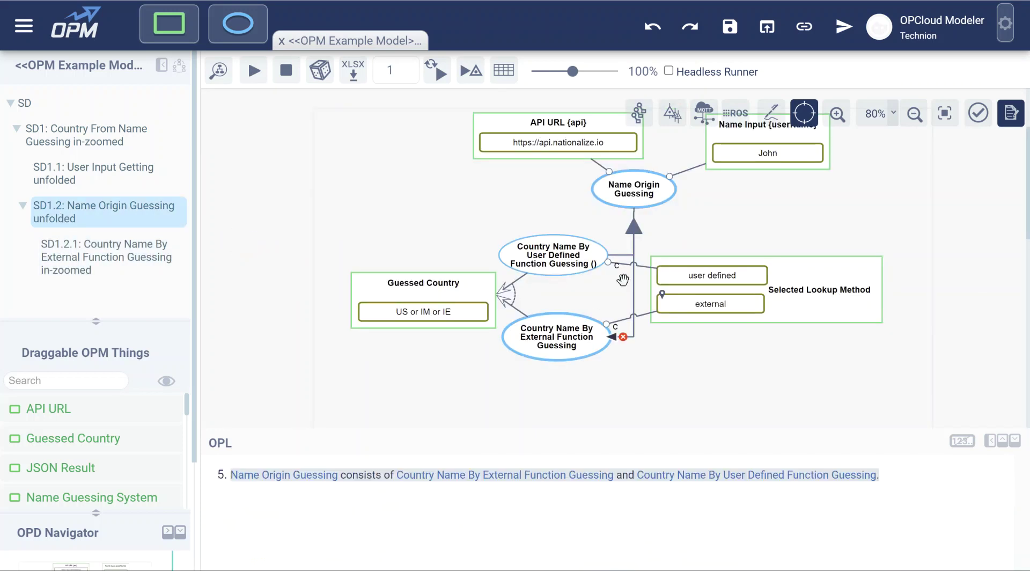
click(548, 257)
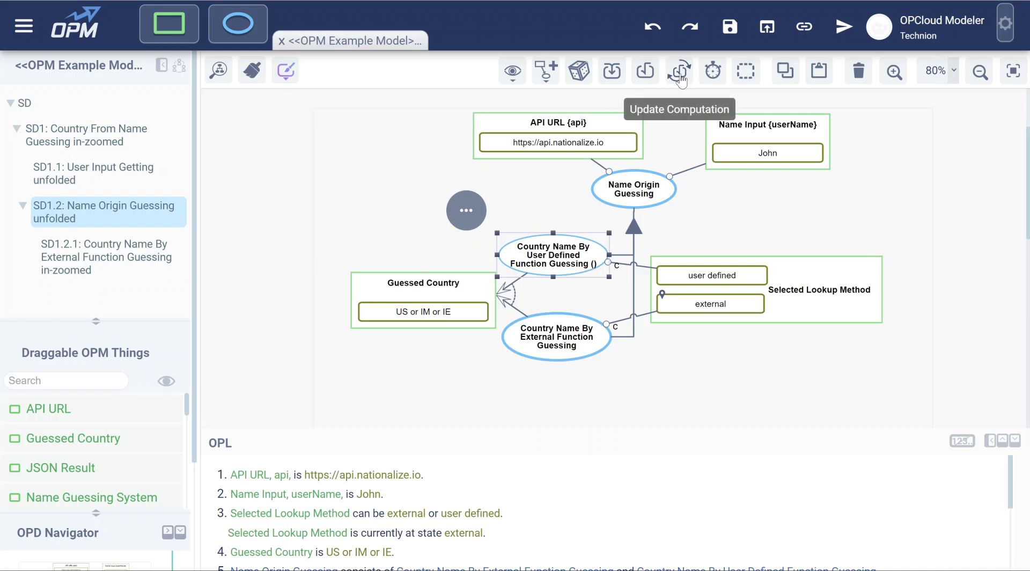
click(679, 75)
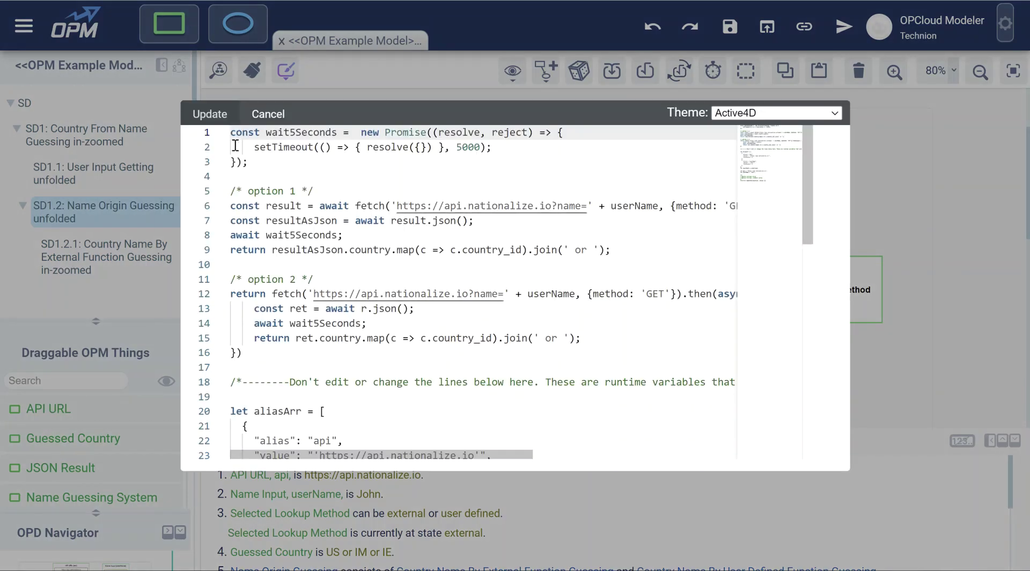
drag(232, 137, 675, 250)
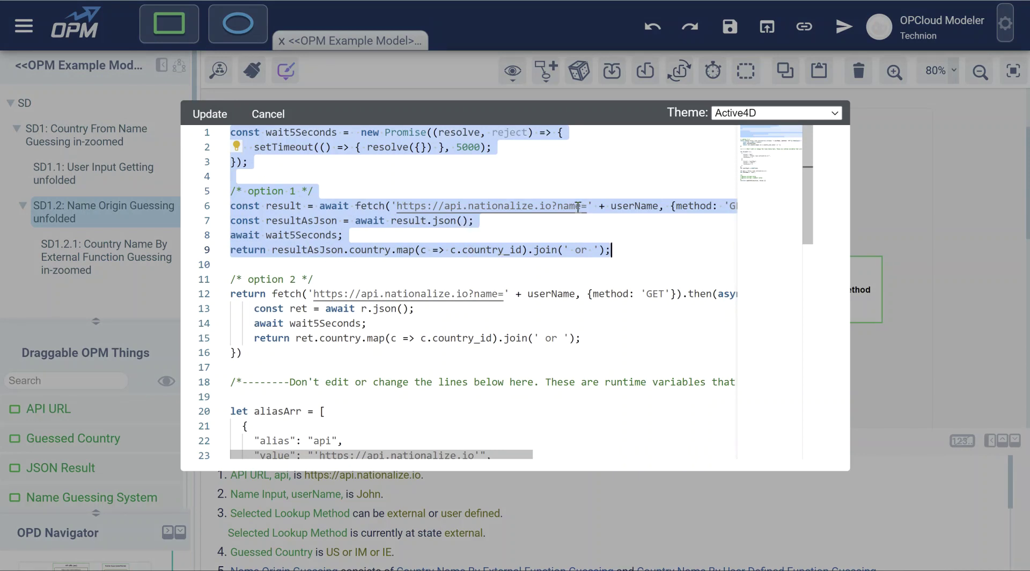
click(460, 246)
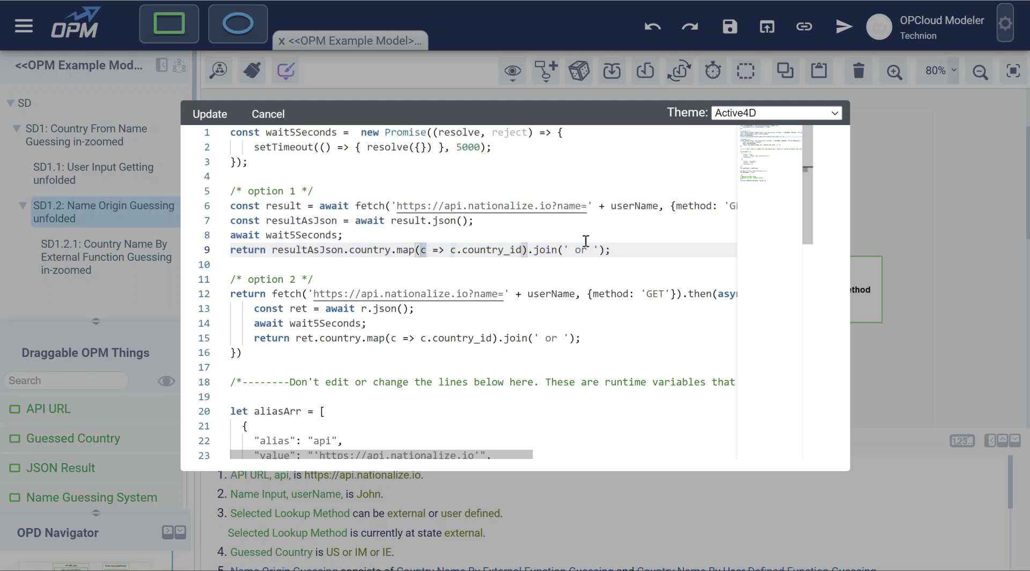
drag(606, 250, 278, 238)
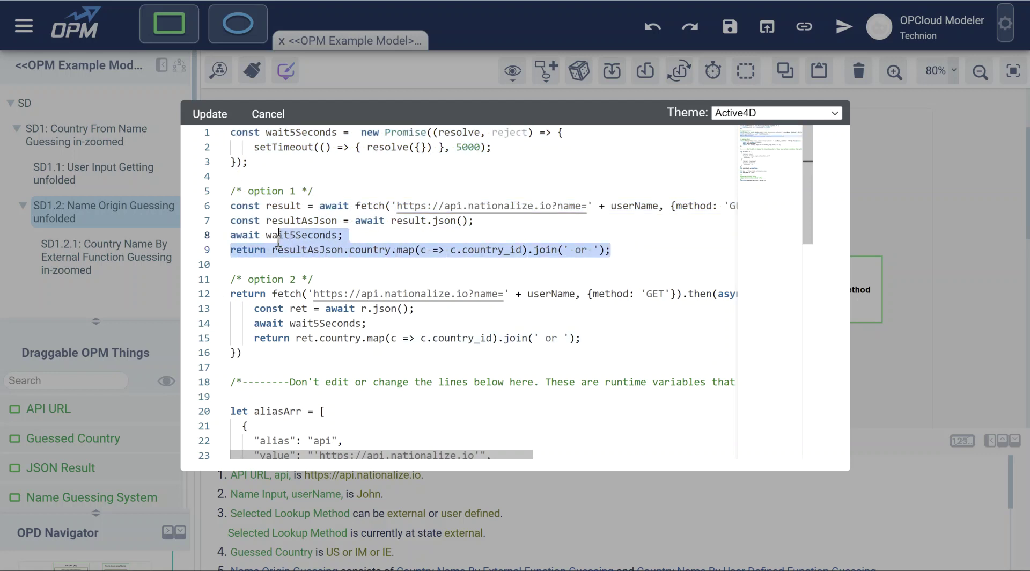
click(268, 113)
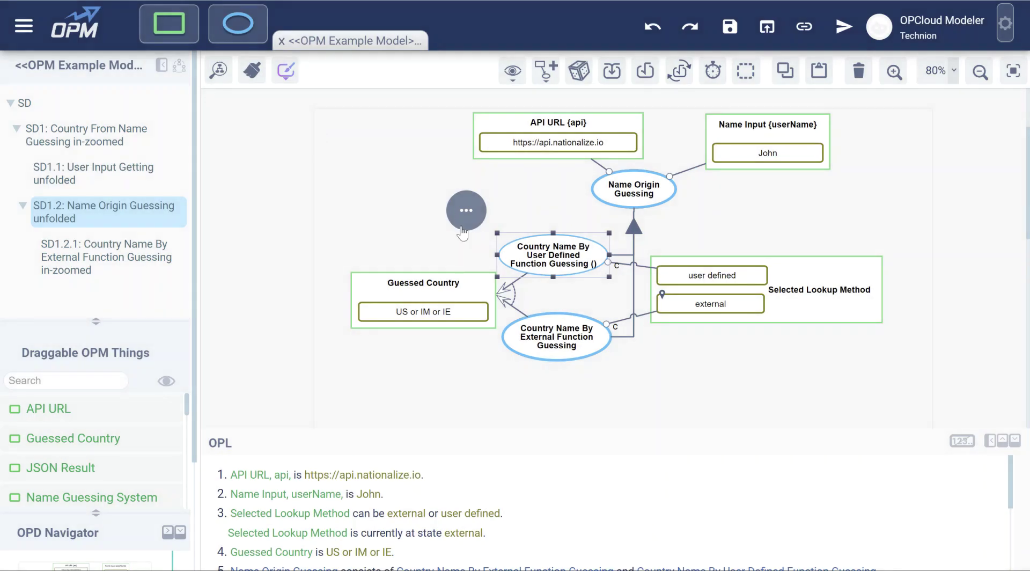
click(26, 107)
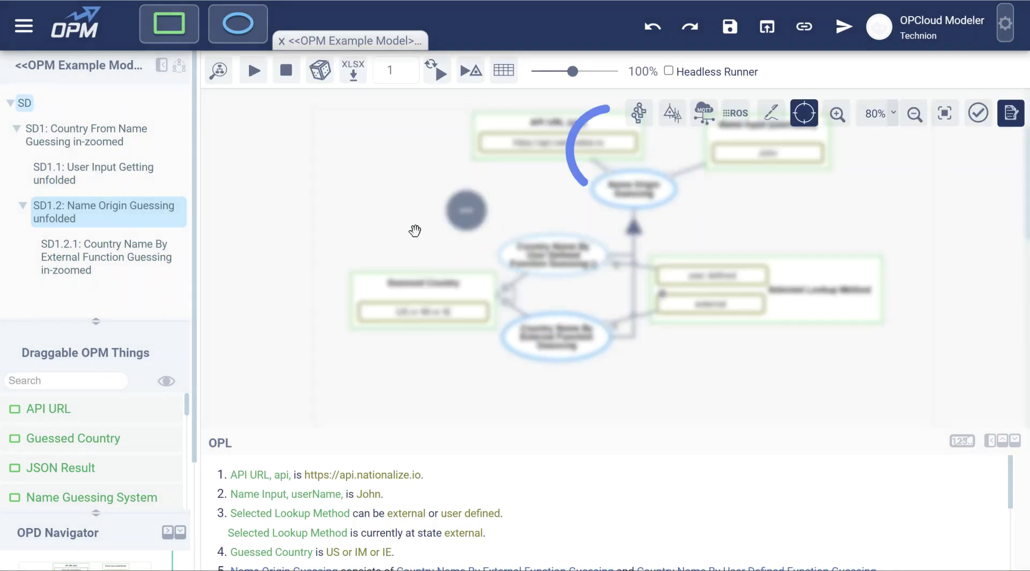